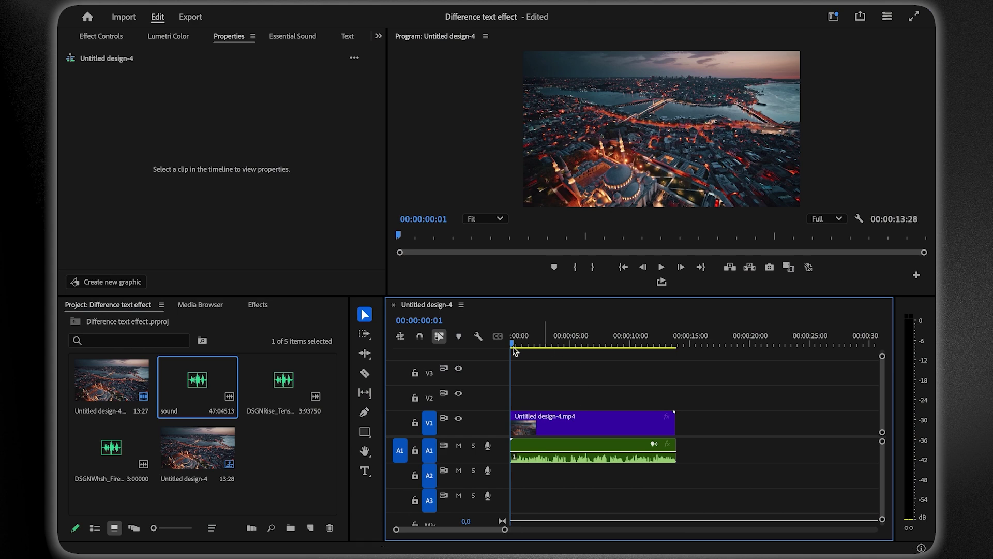
Generate subtitle captions from the audio transcript, beginning with "I'm going to"
left_click(346, 37)
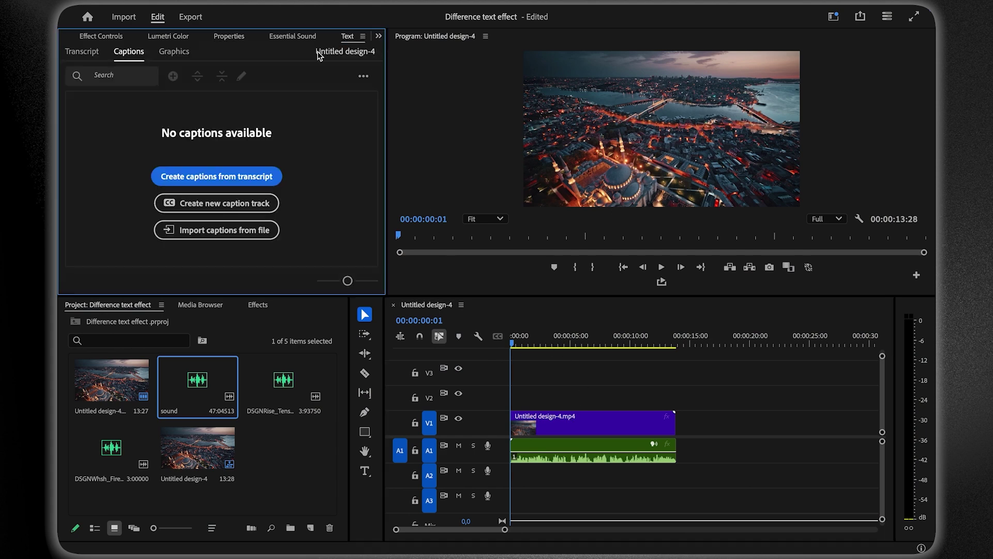
left_click(228, 179)
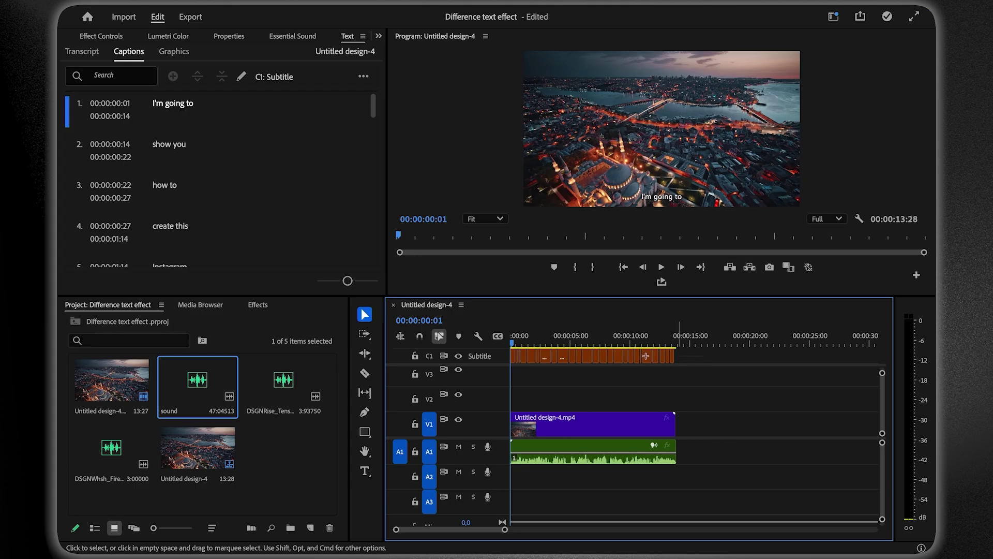
Restyle all captions in Montserrat ExtraBold and upgrade them to graphic clips
key("super+a")
left_click(228, 37)
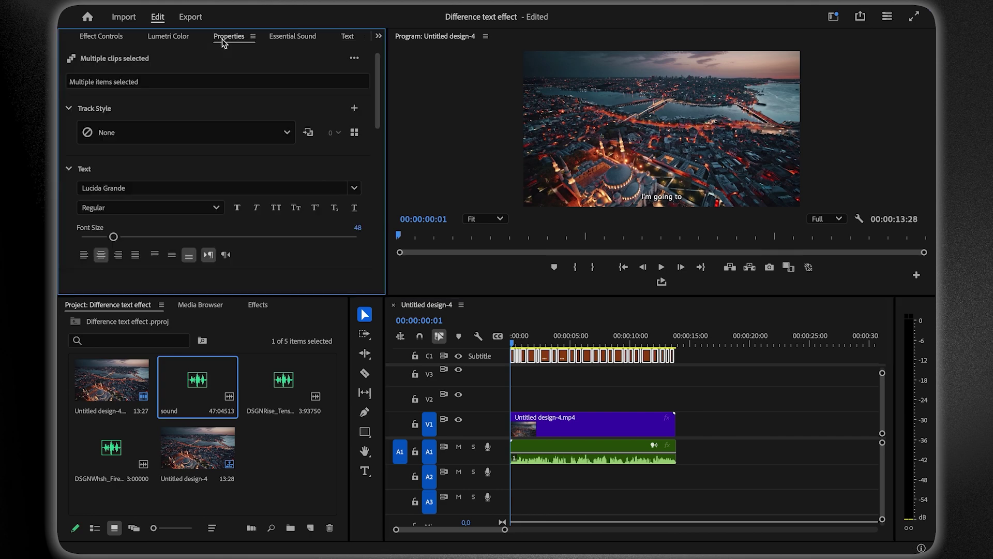
left_click(133, 188)
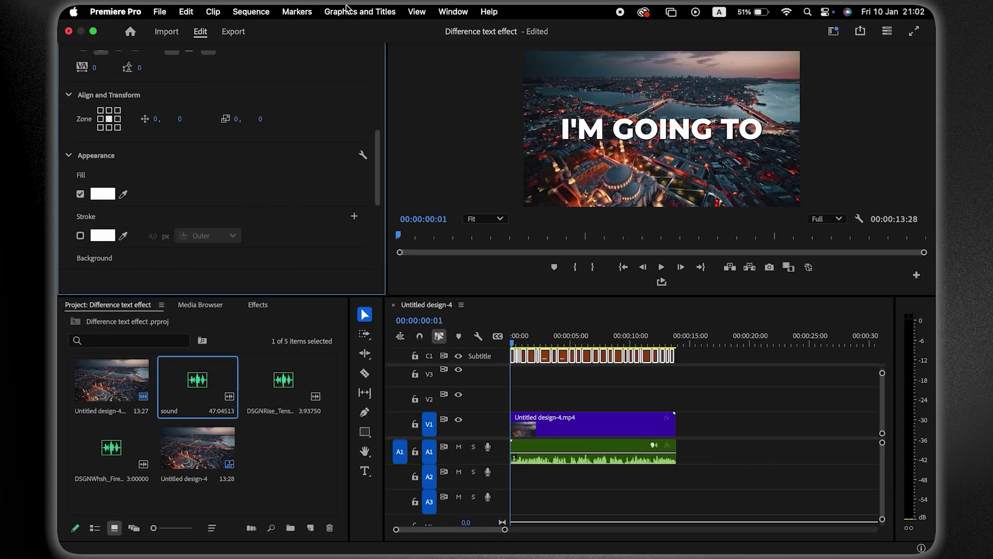
left_click(348, 13)
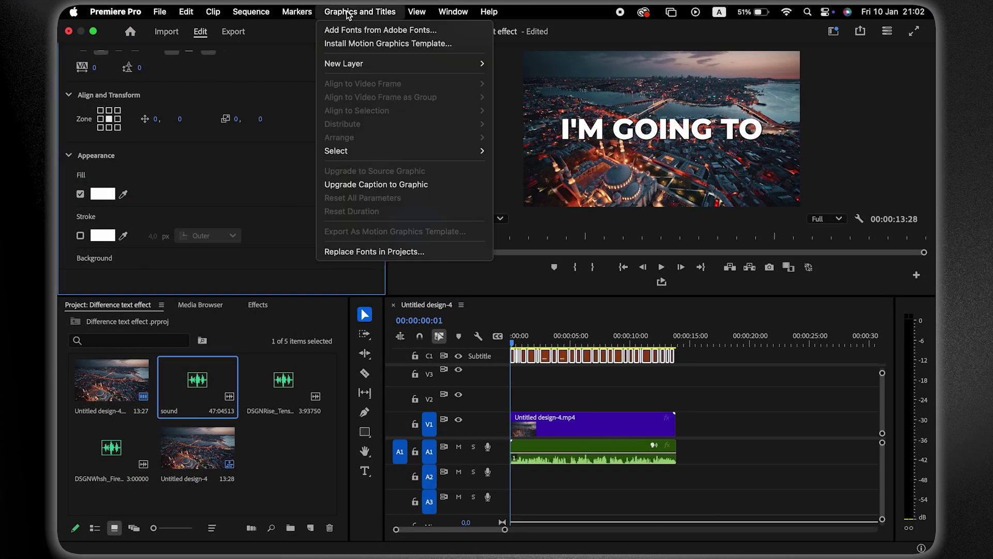
left_click(367, 184)
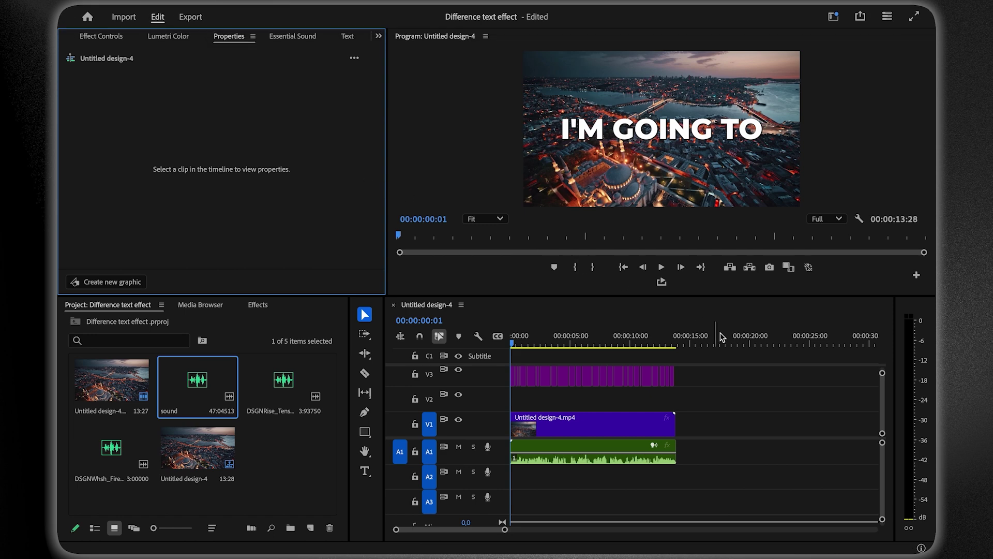
Nest the title graphic clips on V3 into a single nested sequence
left_click(713, 375)
left_click_drag(502, 375, 523, 375)
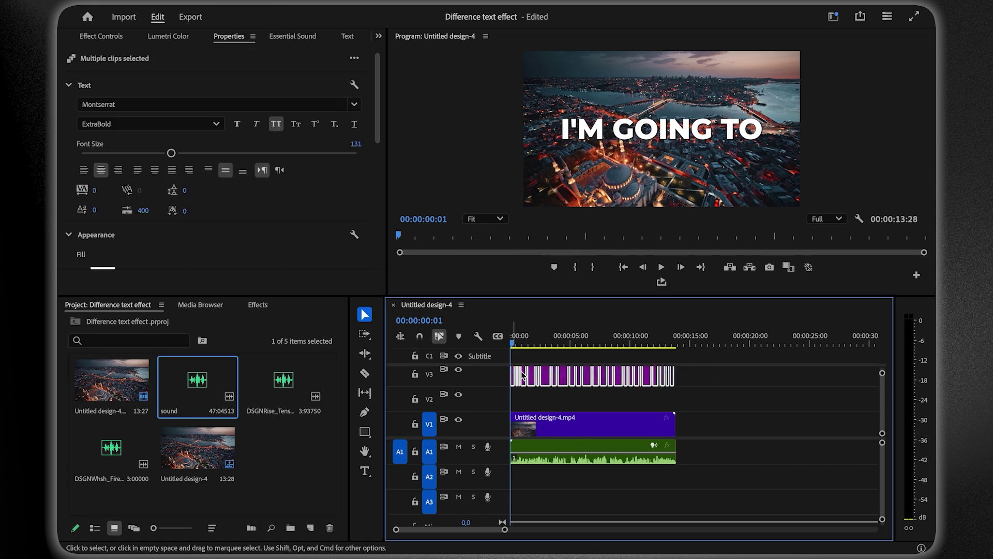
right_click(564, 382)
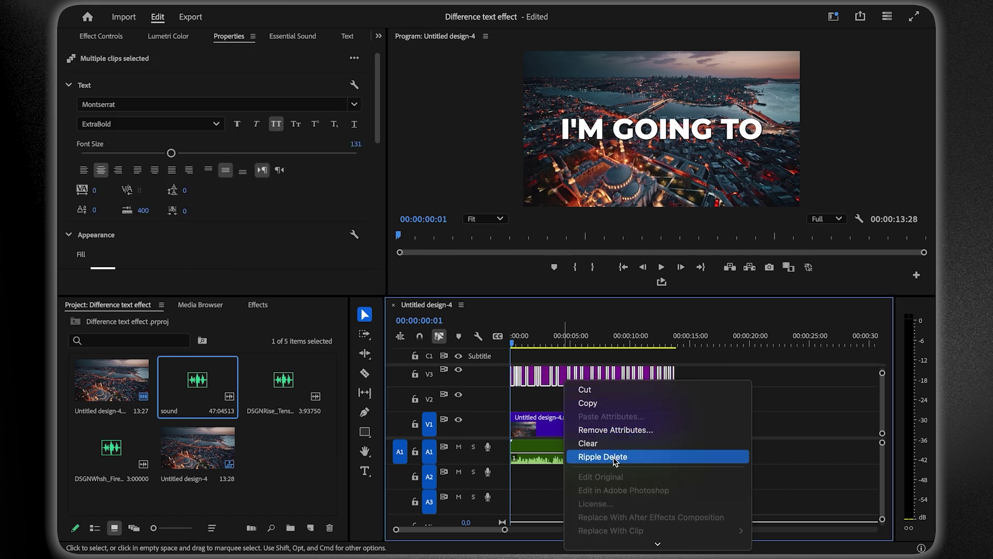
left_click(592, 252)
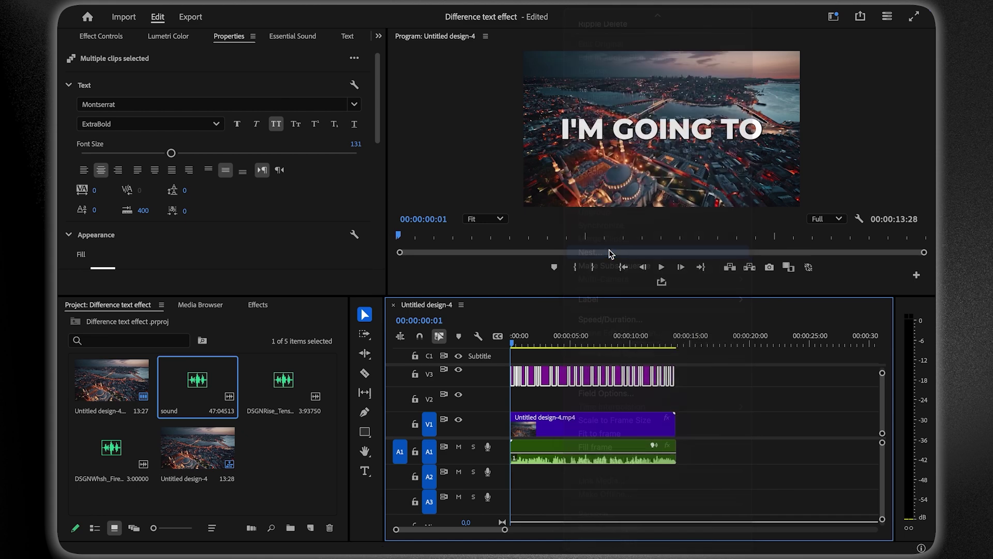
Confirm Nested Sequence 04, set its blend mode to Difference, and play it back
left_click(560, 311)
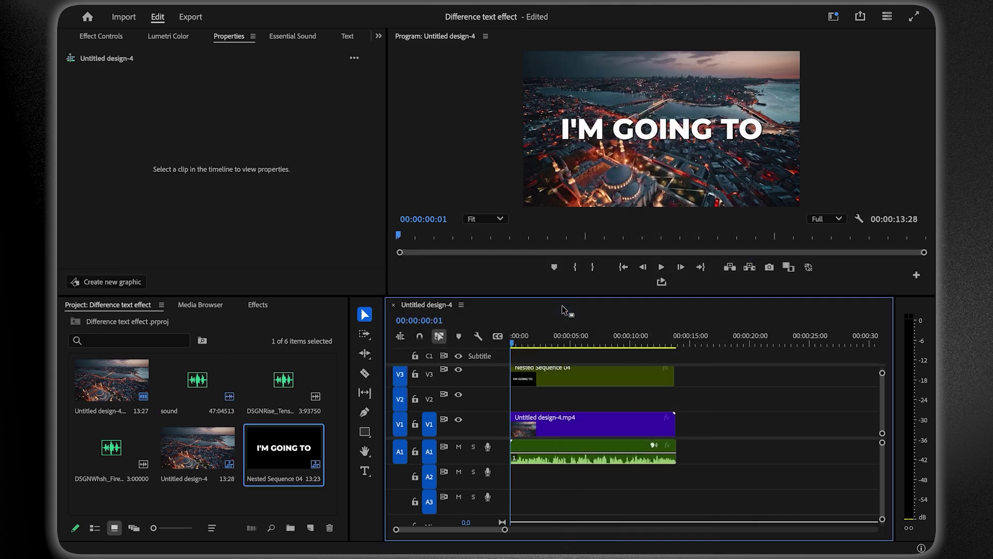
left_click(580, 375)
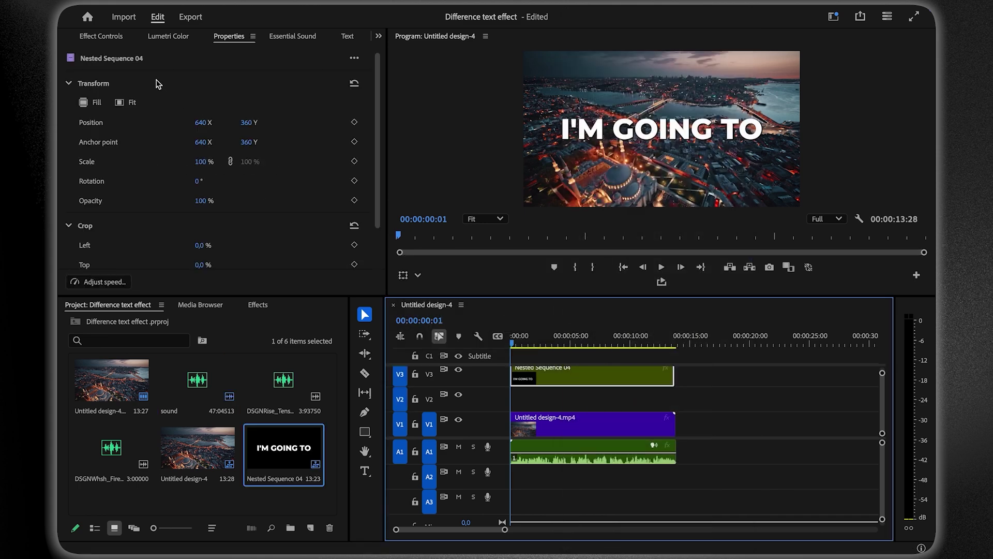
left_click(110, 37)
scroll(191, 214, "down", 3)
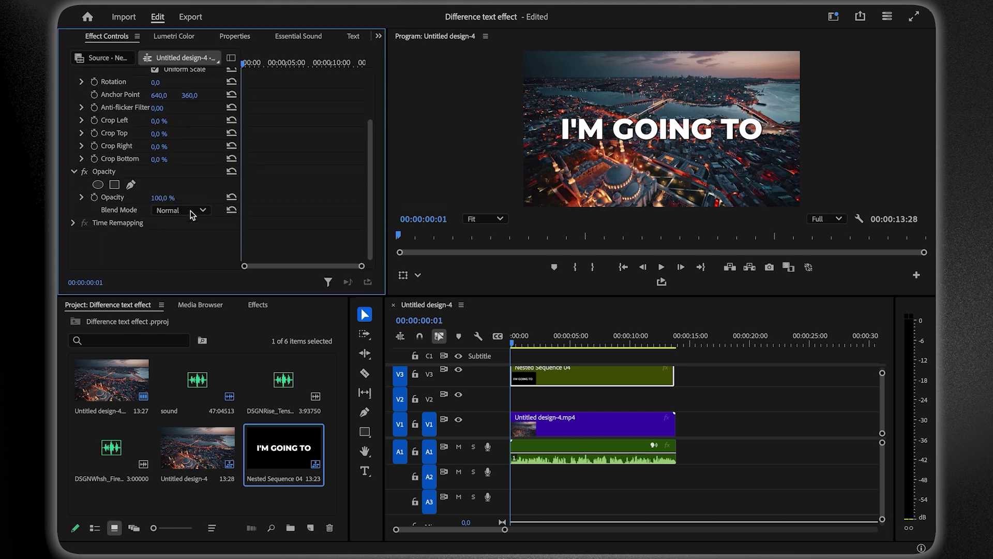
left_click(192, 210)
scroll(193, 362, "down", 4)
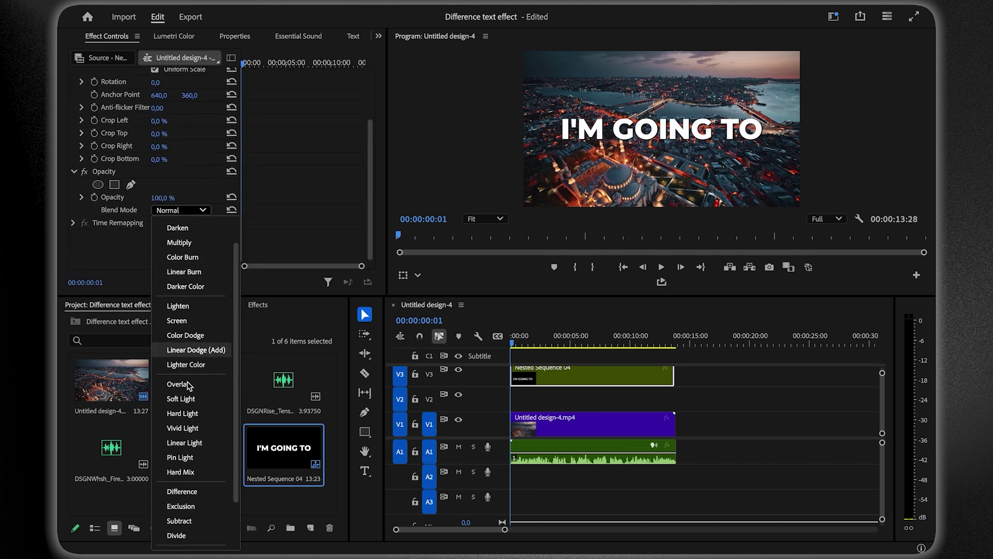
left_click(183, 434)
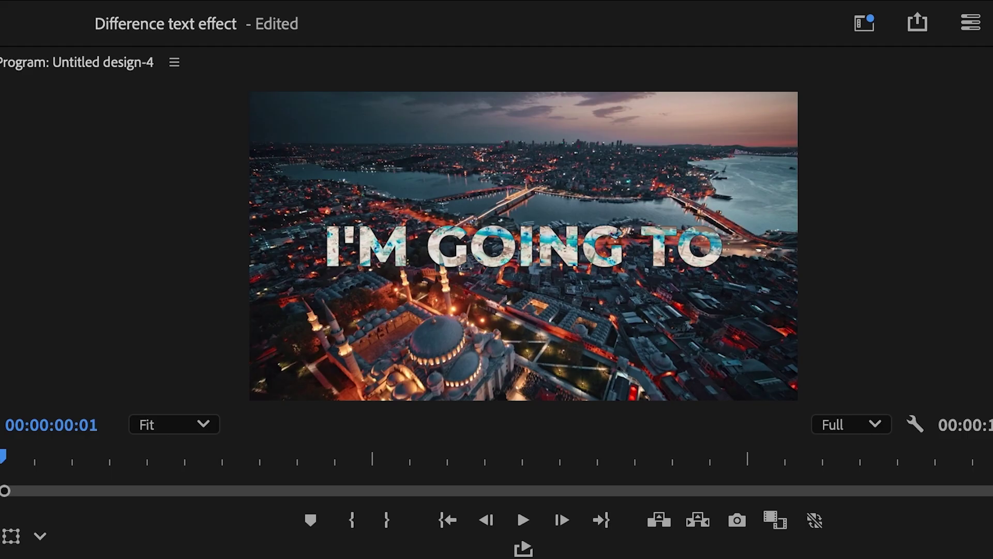
key("space")
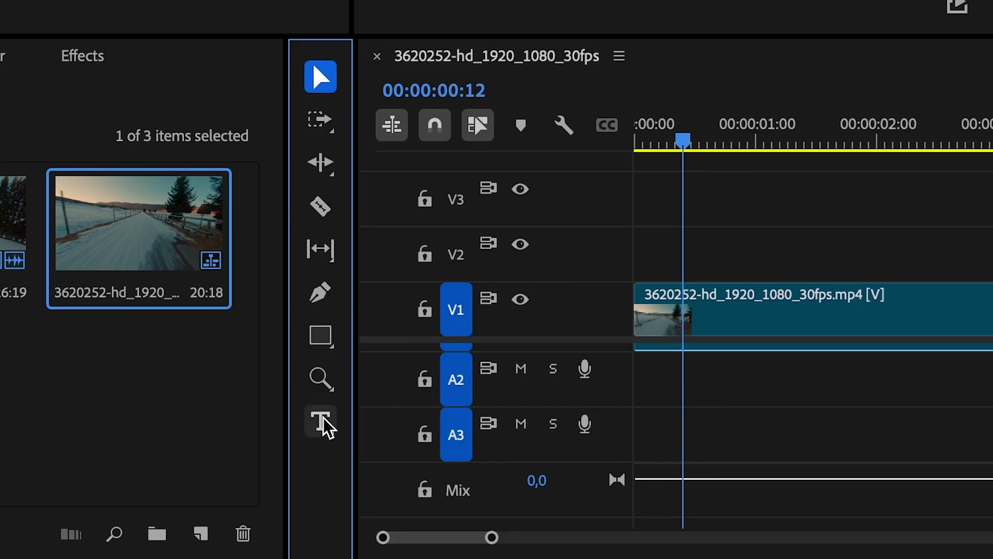
Add a "2025" title near the top of the road footage and scale it up
left_click(372, 477)
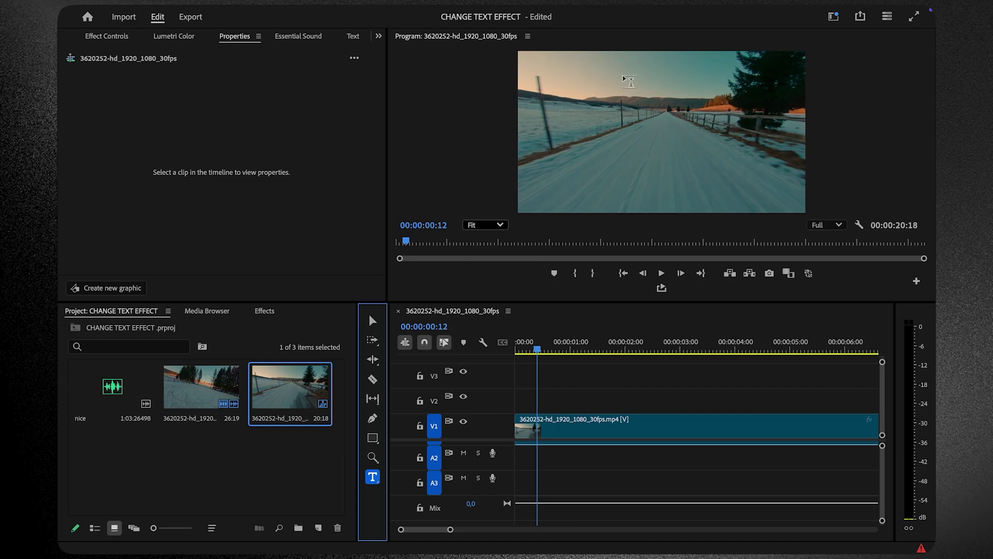
left_click(634, 81)
type("20")
type("25")
key("Escape")
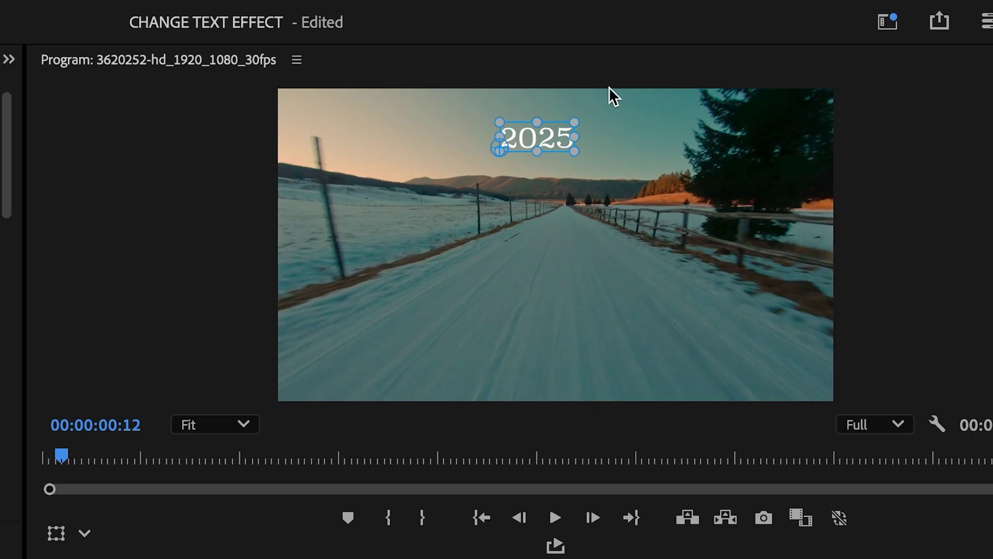
left_click_drag(574, 117, 628, 103)
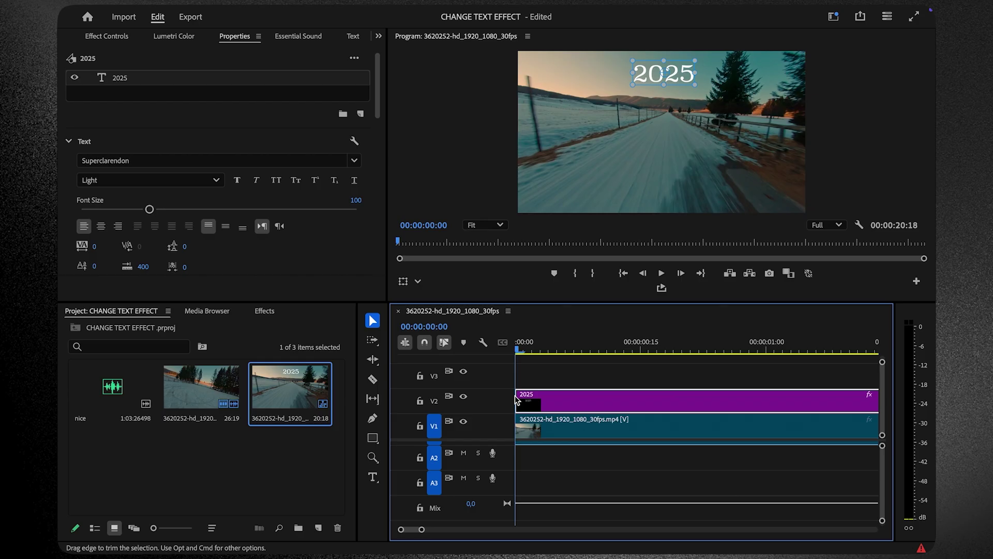
Razor the start of the 2025 clip into six few-frame pieces, then return the playhead to the start
key("space")
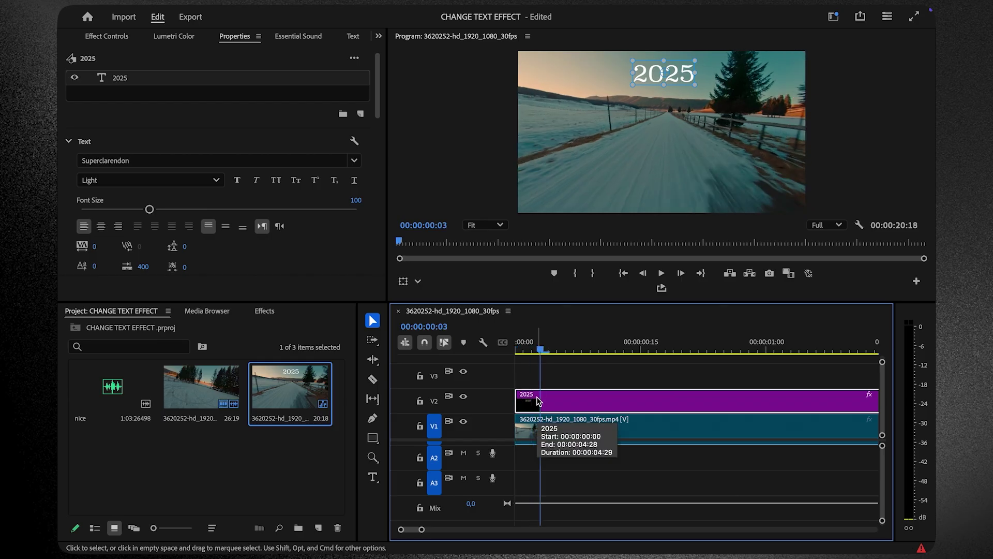
left_click(545, 399)
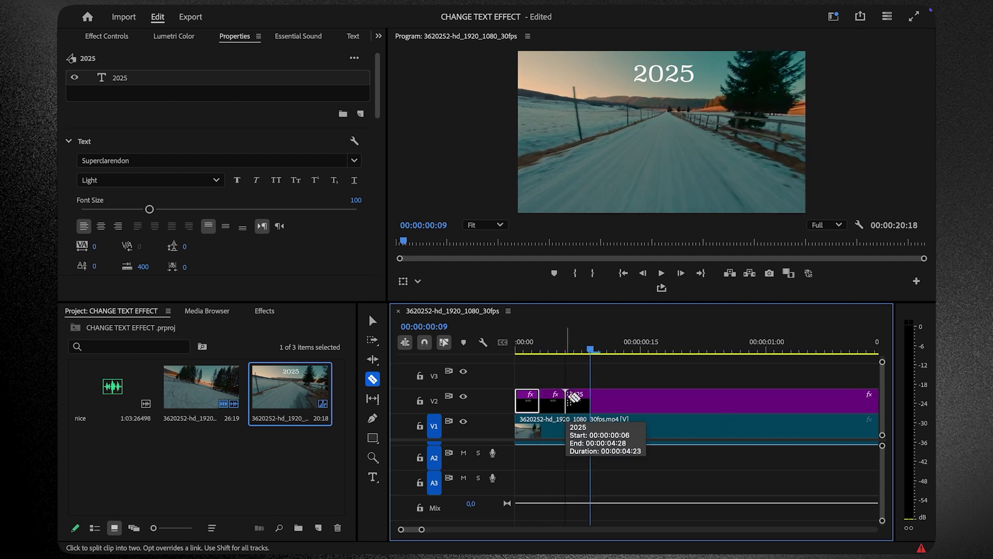
left_click(591, 400)
left_click(615, 399)
left_click(641, 399)
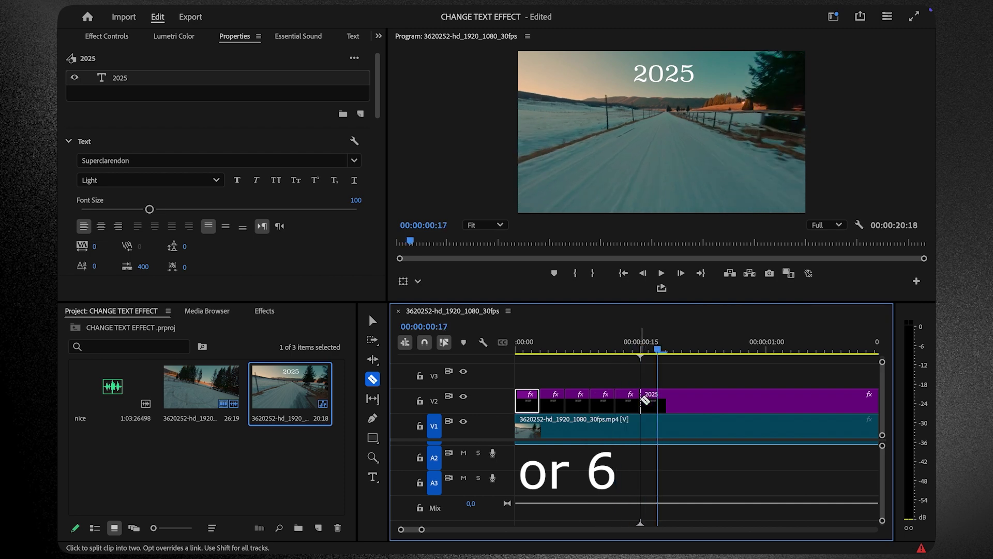
key("v")
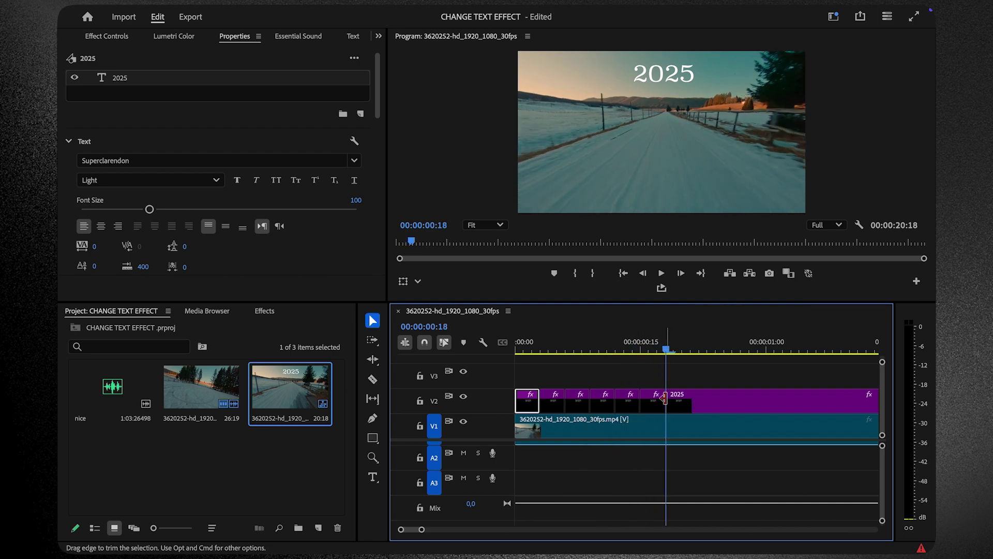
left_click(528, 349)
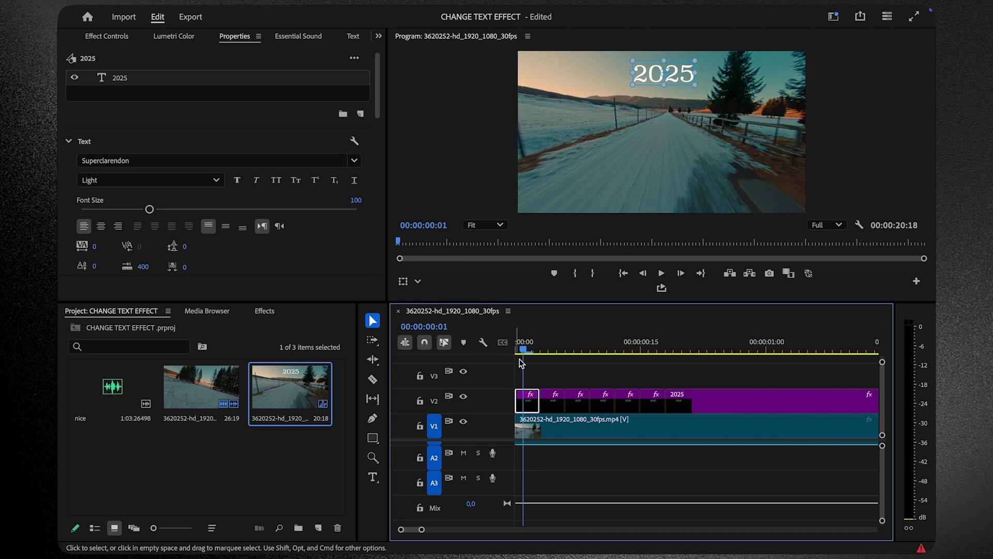
Change the 2025 pieces' fonts: Tahoma on the second piece, then Verdana Bold Italic
left_click(549, 352)
left_click(552, 401)
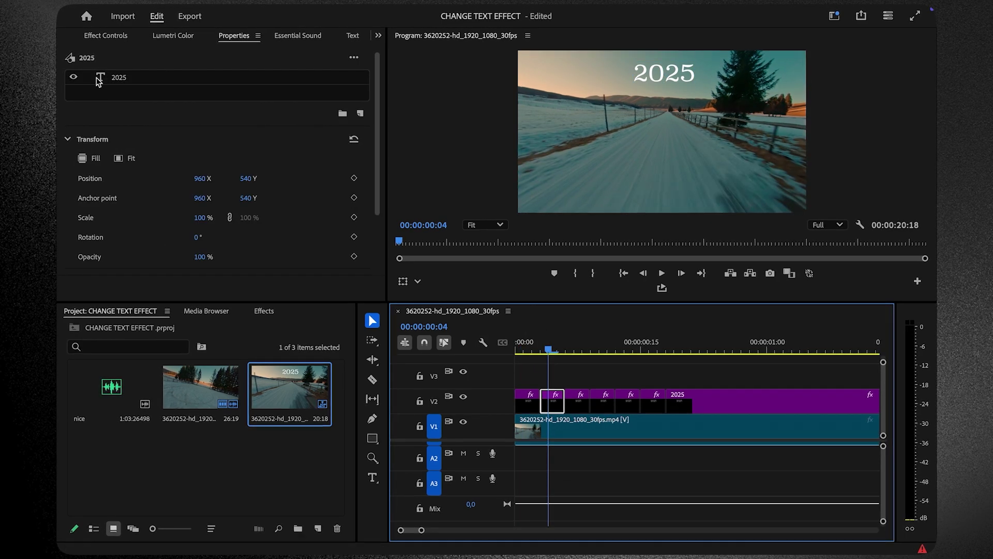
left_click(117, 78)
left_click(119, 159)
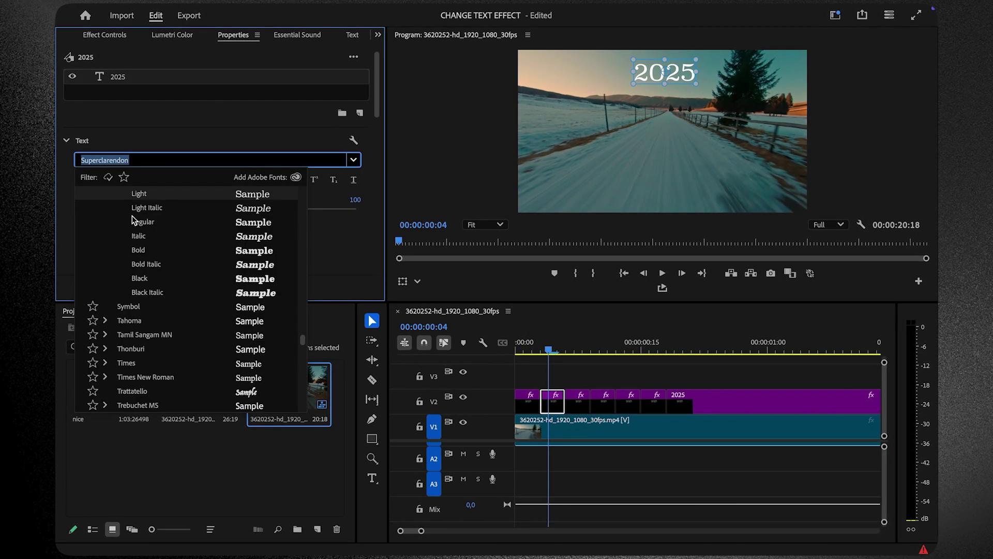
left_click(129, 321)
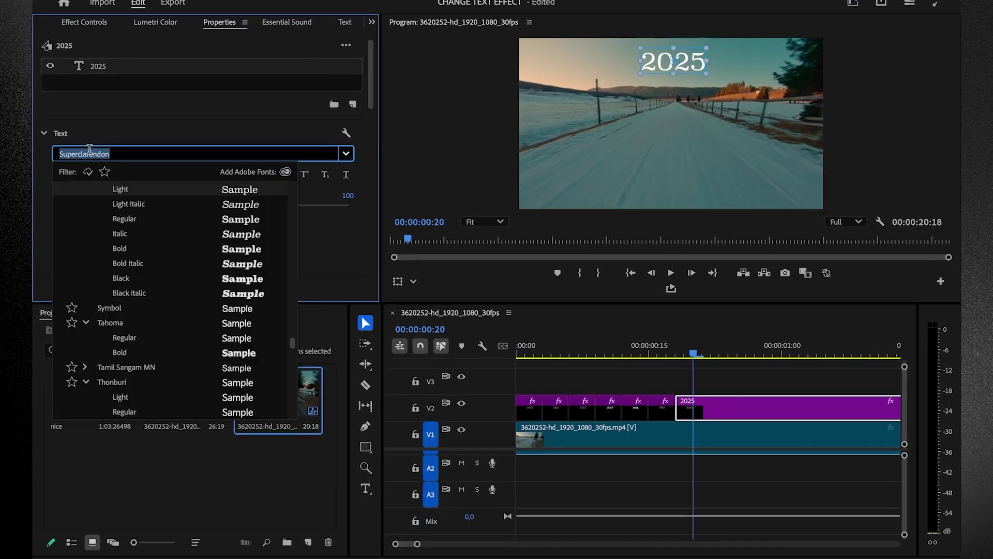
scroll(171, 290, "down", 10)
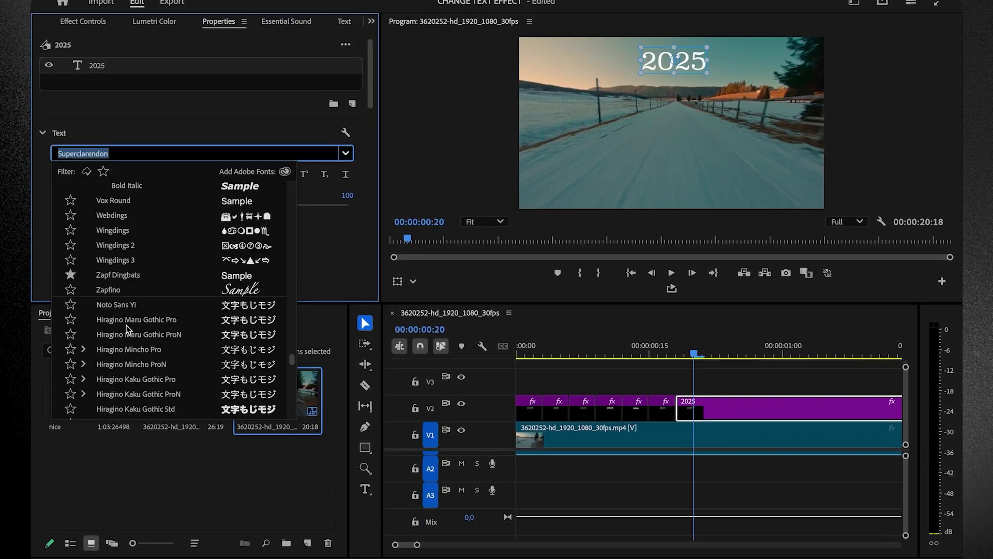
left_click(129, 189)
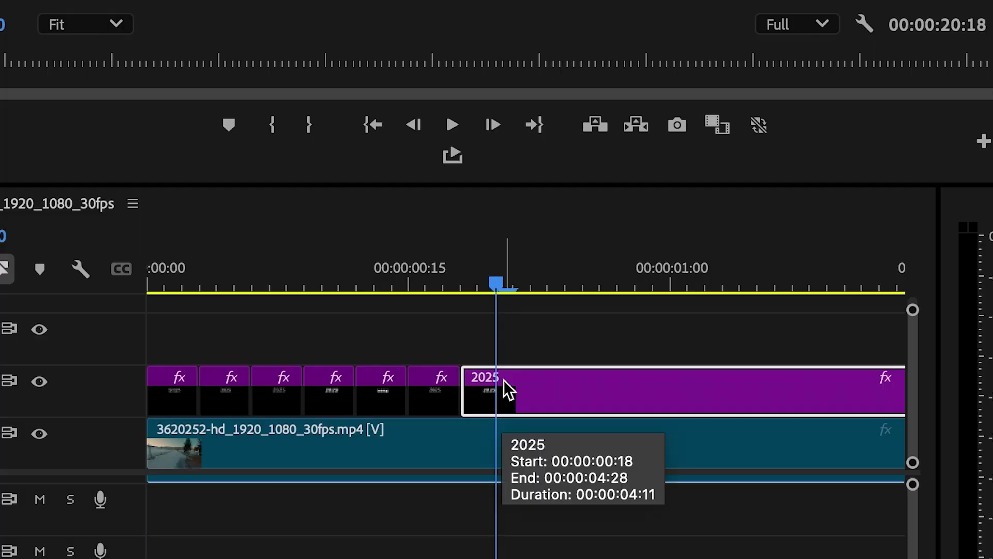
Duplicate the 2025 title onto the track above and retype the copy's wording
left_click_drag(504, 380, 504, 359)
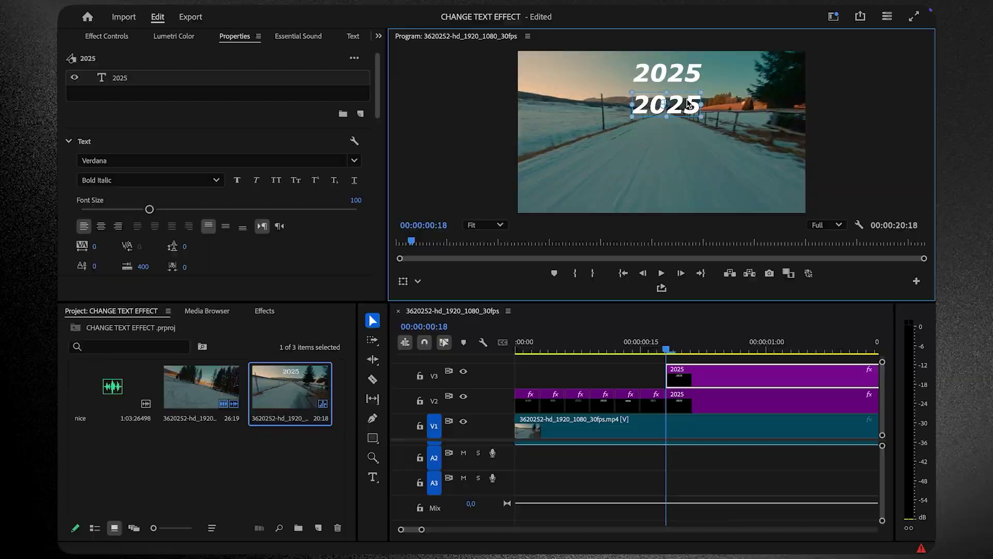
double_click(656, 105)
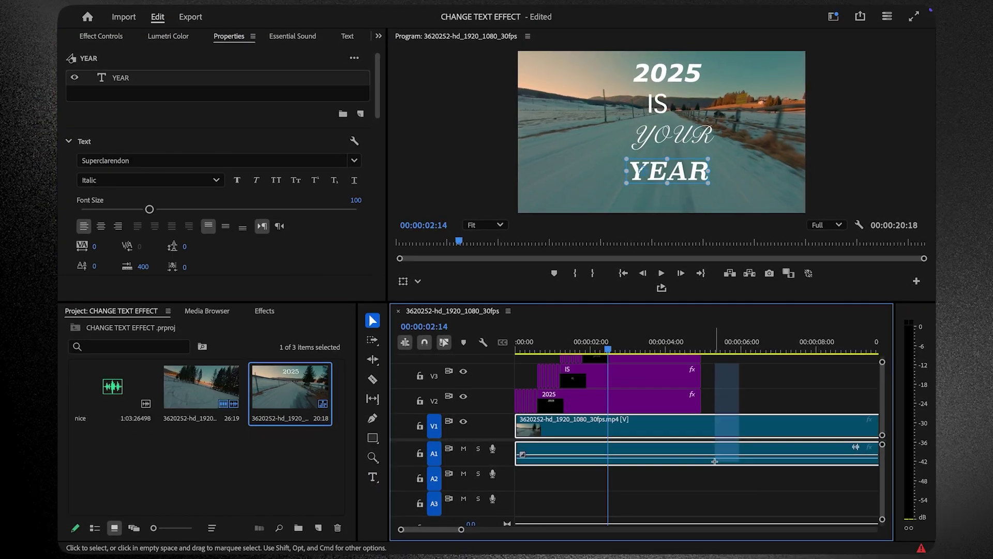
Select the stacked title clips and play them back from 00:00
left_click_drag(714, 461, 646, 404)
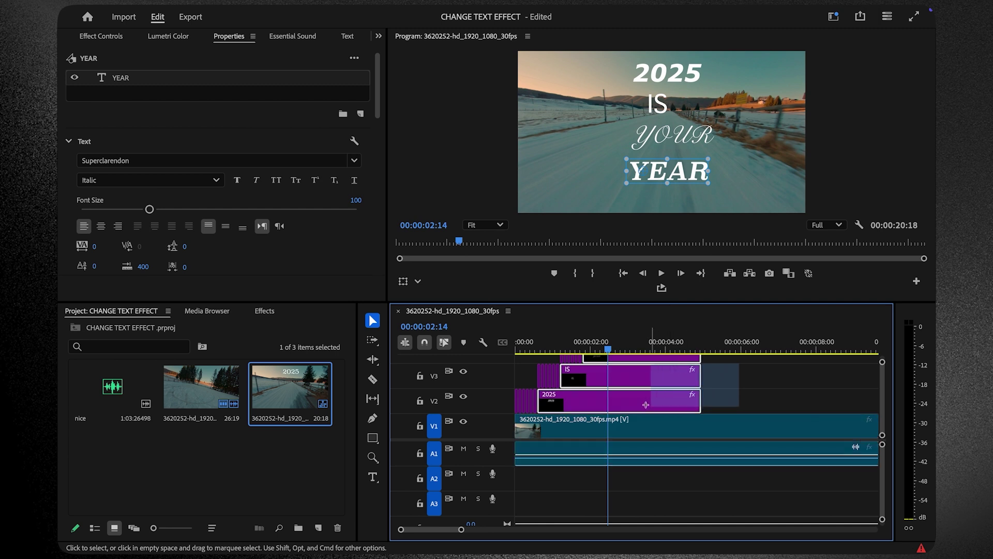
left_click_drag(580, 406, 580, 409)
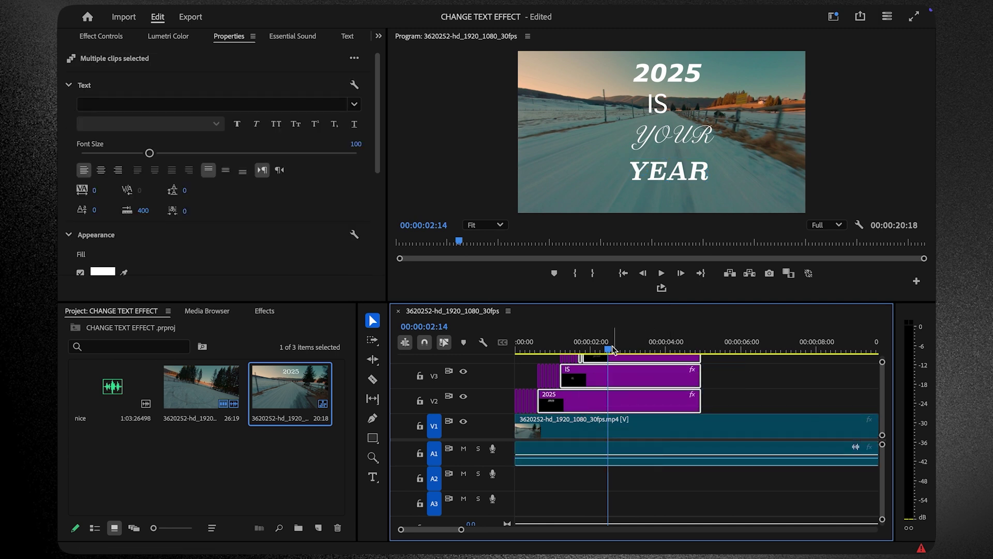
left_click_drag(613, 346, 476, 357)
key("space")
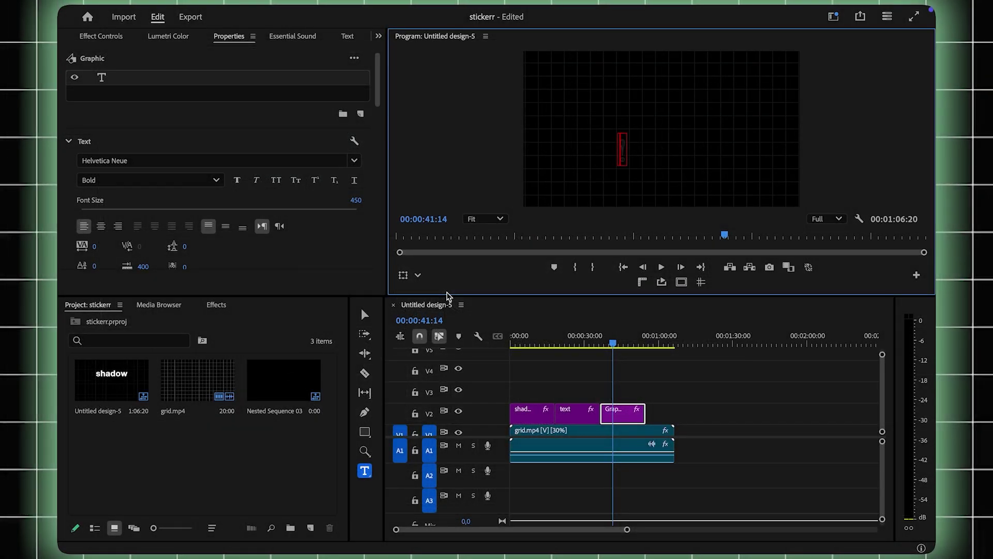
Finish the "effect" title and stack shadow, text, effect on V4, V3, V2 at 00:00
type("e")
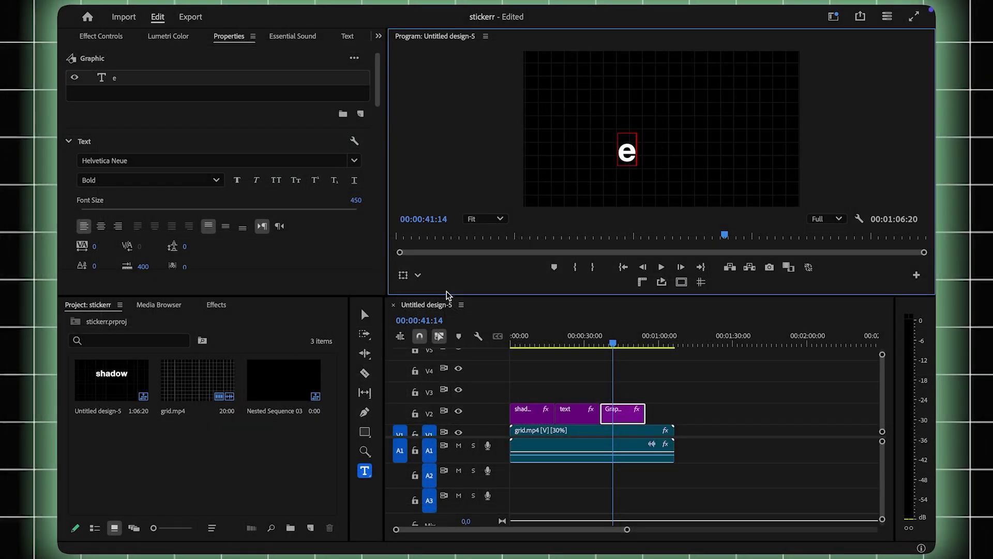
type("ct")
left_click(628, 391)
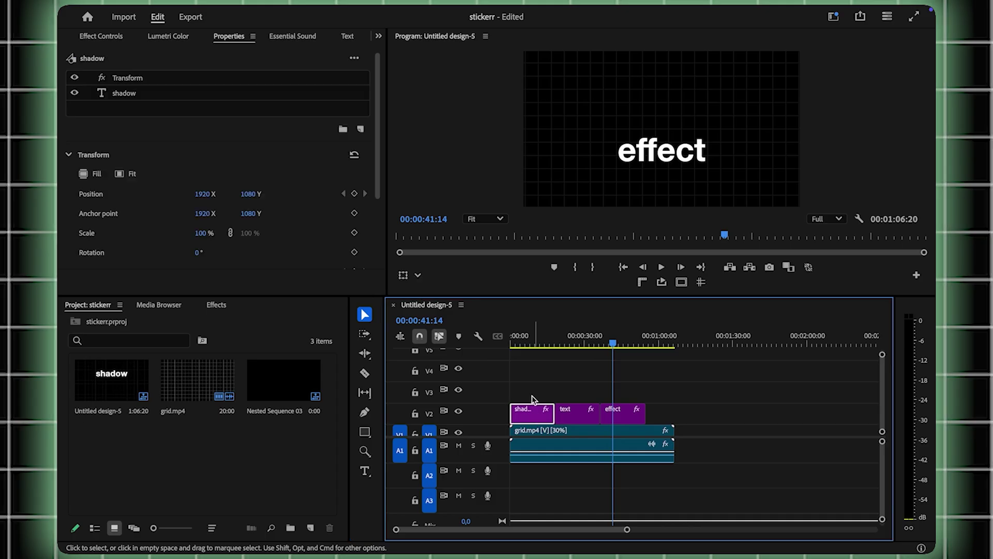
left_click_drag(277, 243, 276, 134)
left_click(407, 265)
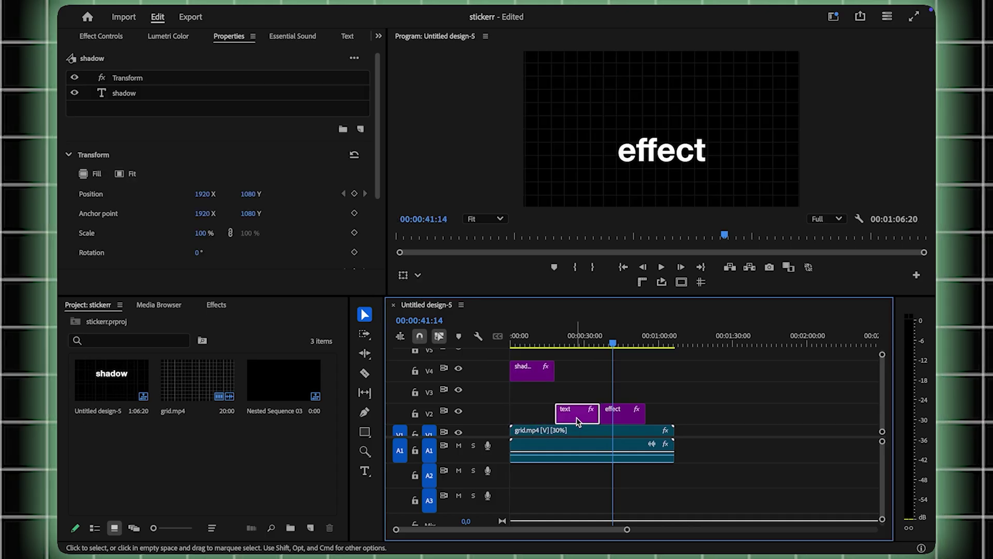
left_click_drag(578, 422, 533, 393)
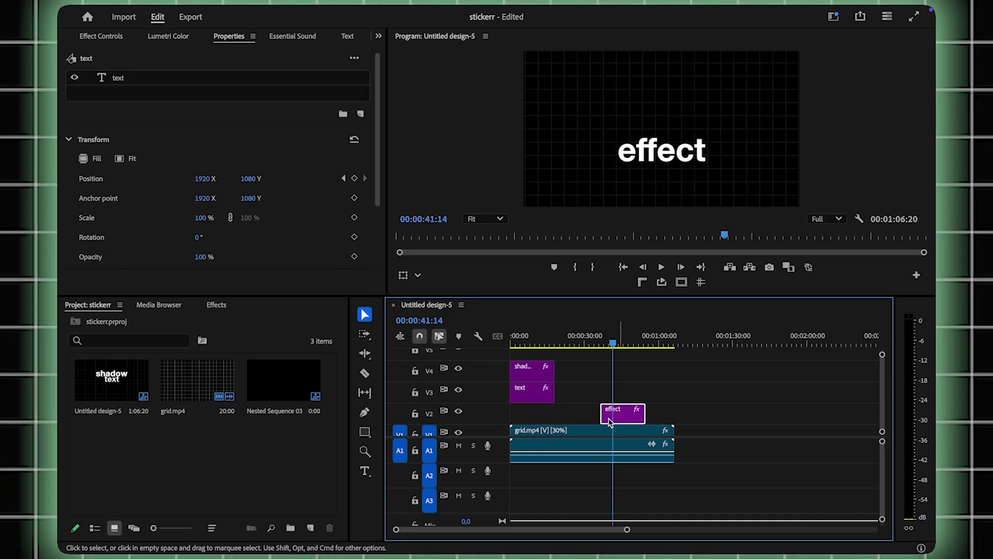
left_click_drag(609, 421, 529, 415)
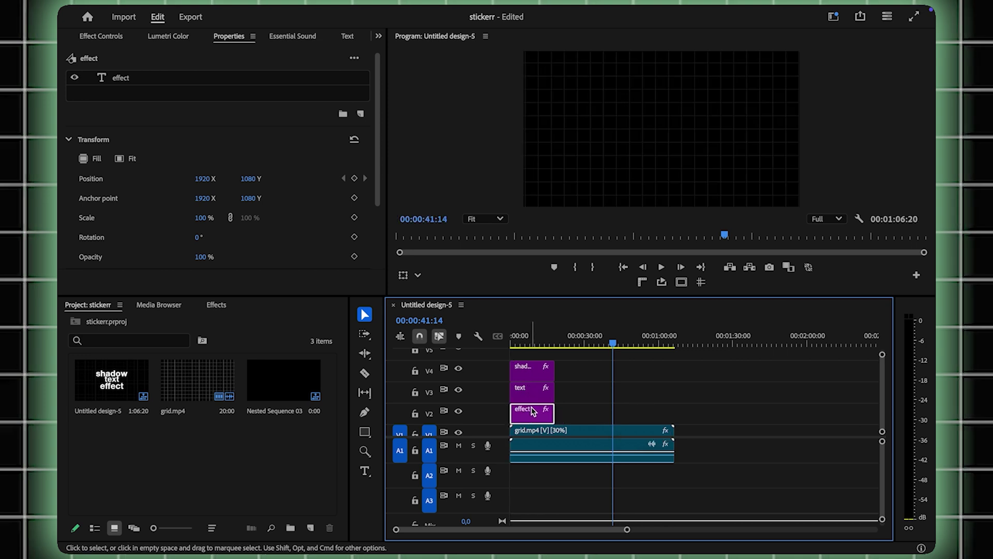
Go to the first frames and show the text title's Effect Controls
left_click(520, 343)
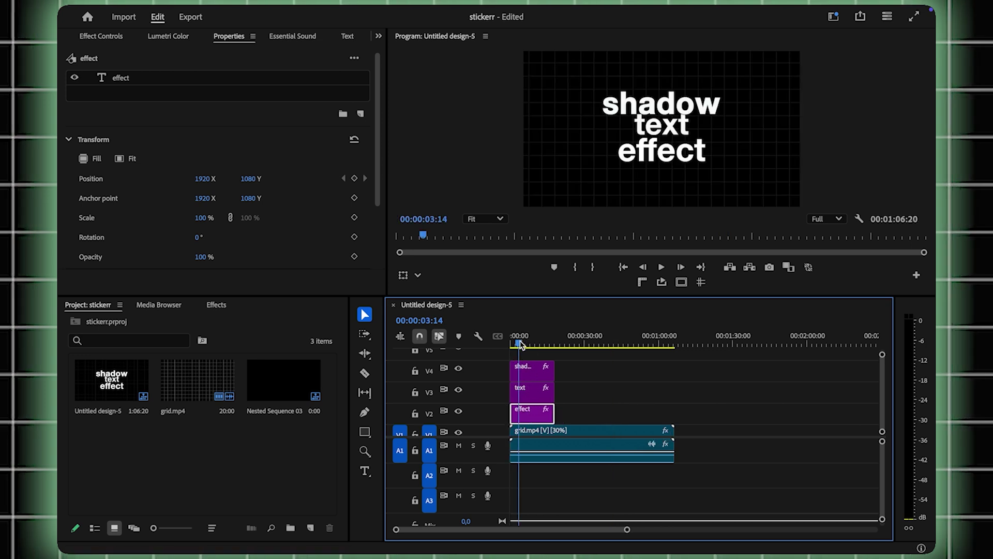
left_click_drag(517, 343, 513, 343)
left_click(531, 391)
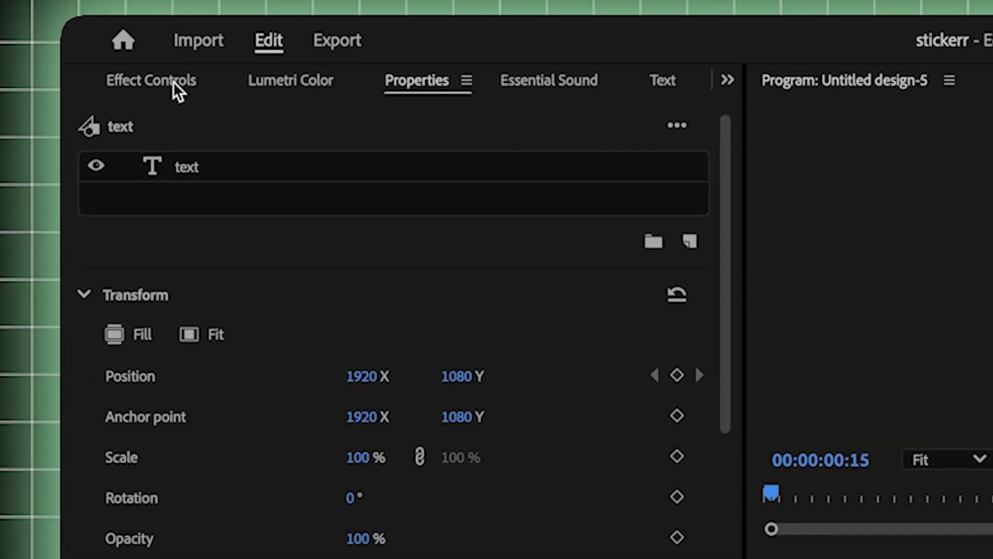
left_click(100, 37)
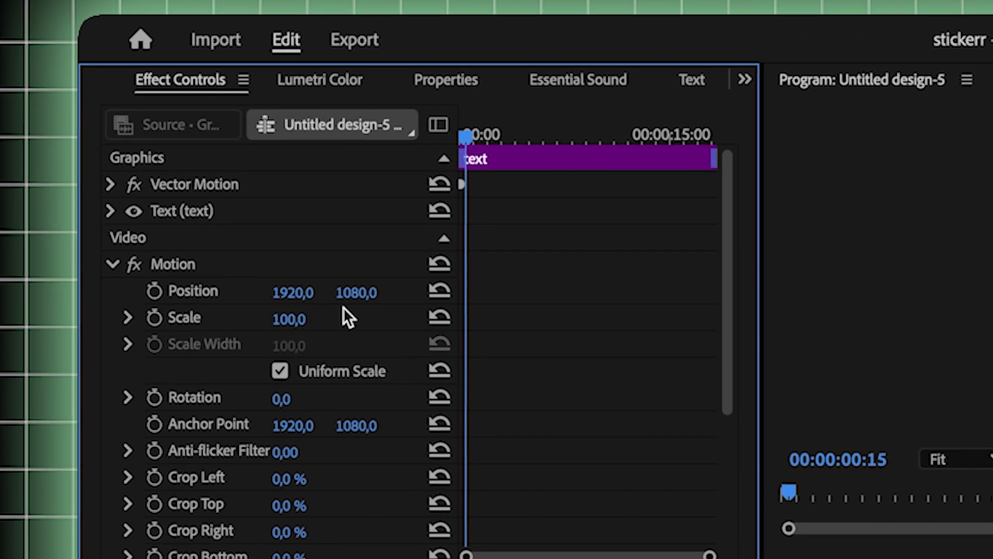
Feather the text title's opacity mask to about 124 and invert it
scroll(369, 496, "down", 5)
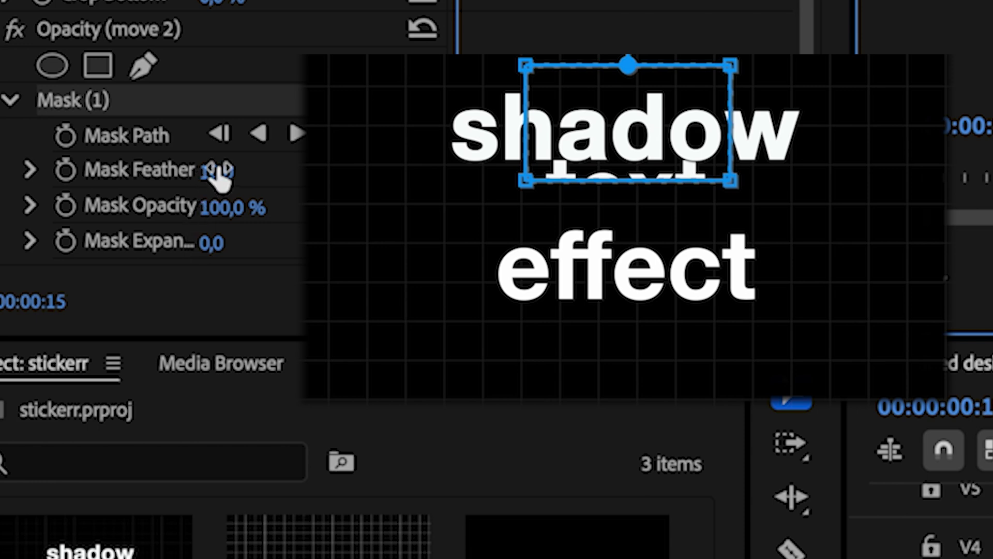
left_click(219, 176)
left_click_drag(220, 176, 275, 176)
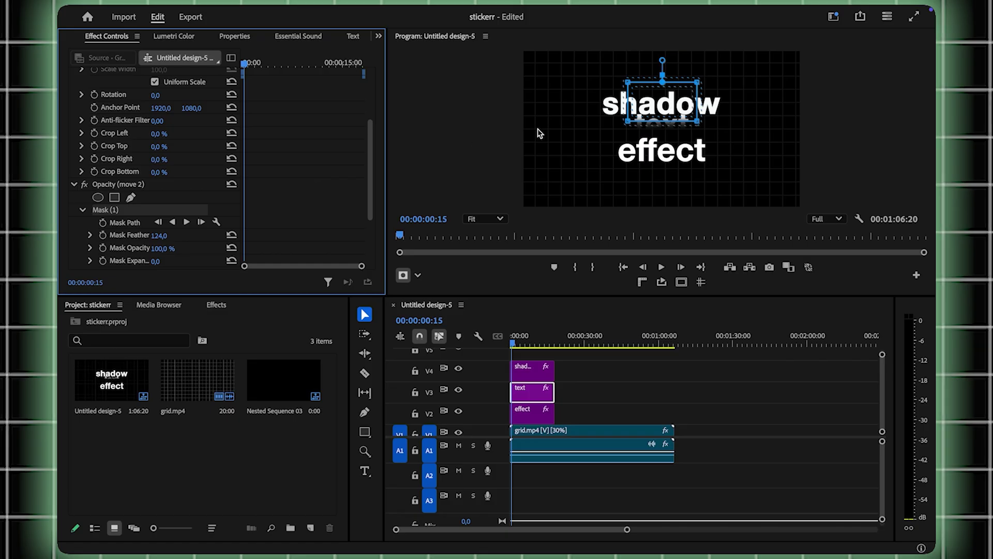
scroll(182, 252, "down", 2)
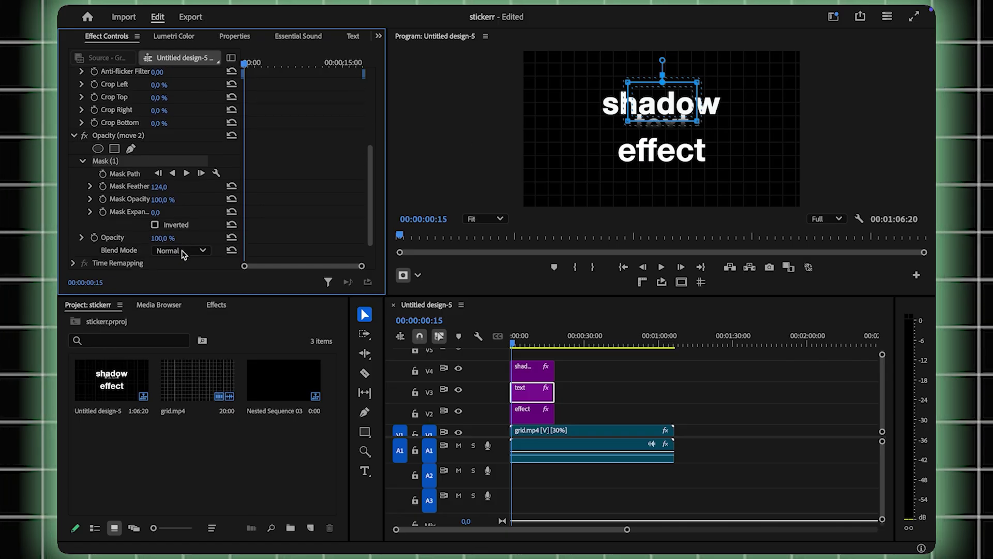
left_click(155, 224)
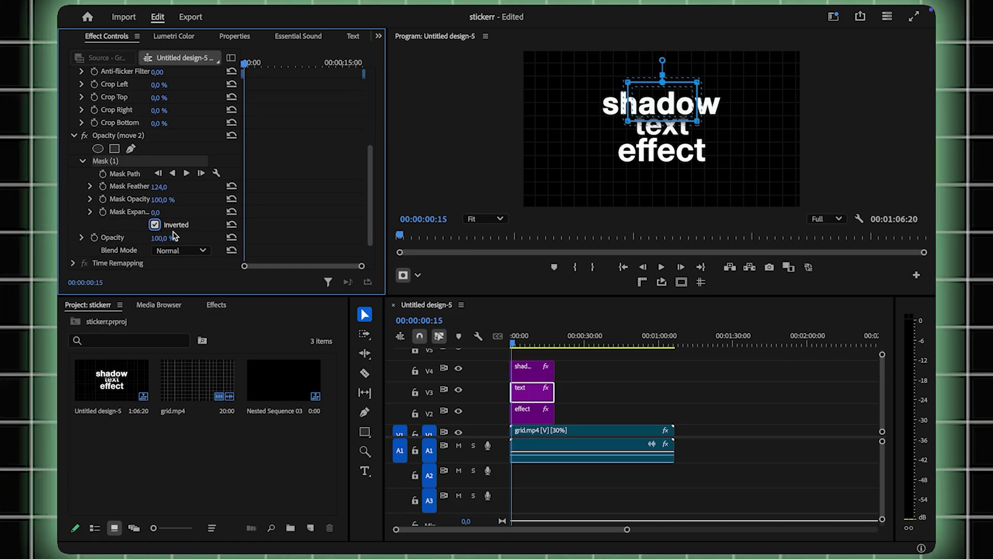
left_click(528, 415)
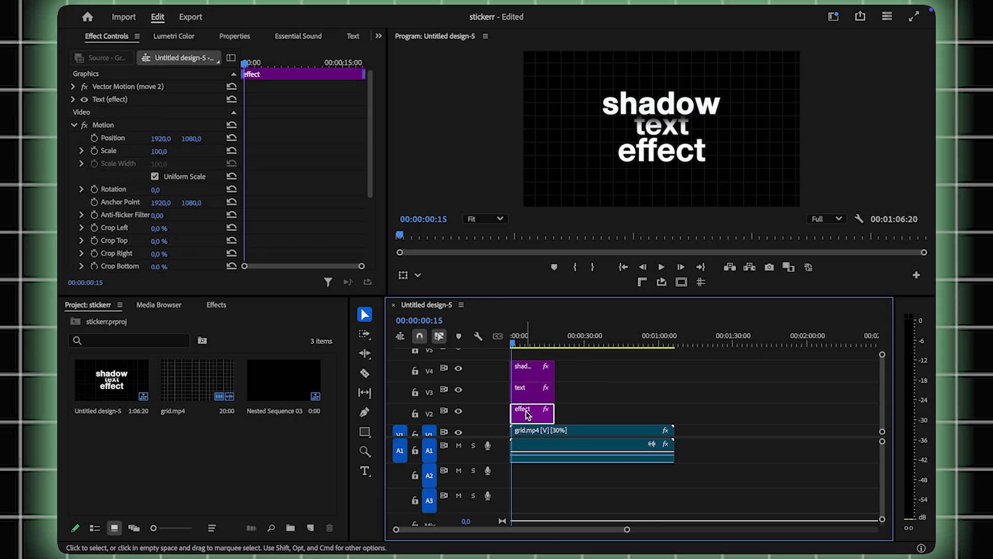
Add a rectangle opacity mask to the effect title and skew it into a trapezoid over the text
scroll(181, 219, "down", 4)
left_click(115, 198)
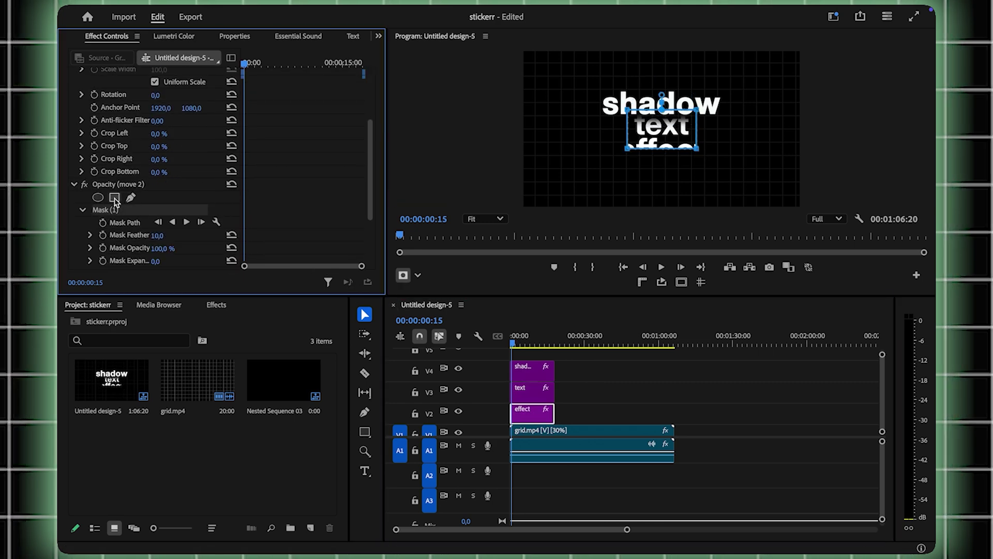
left_click_drag(626, 149, 612, 153)
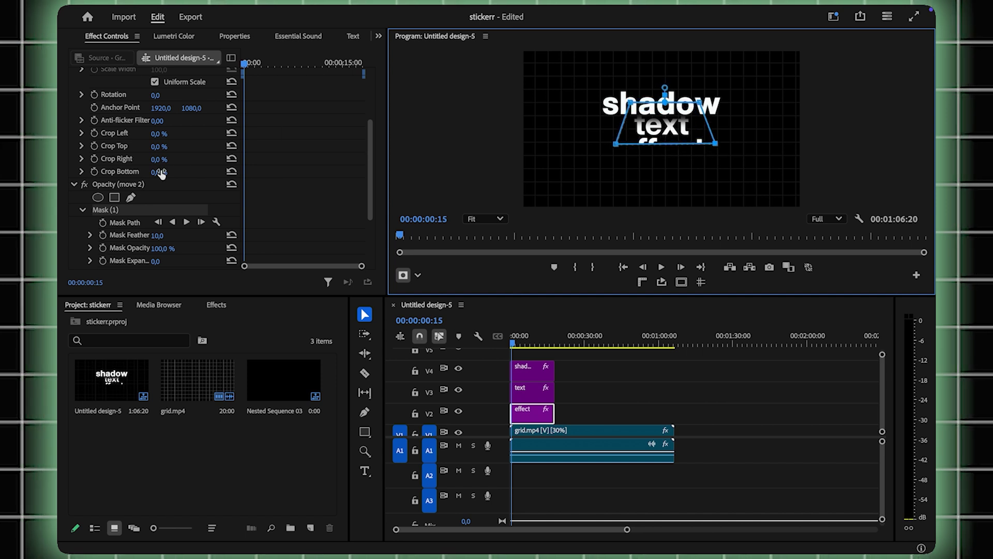
Feather the mask to 126 and invert it so the title's top fades out
left_click(161, 238)
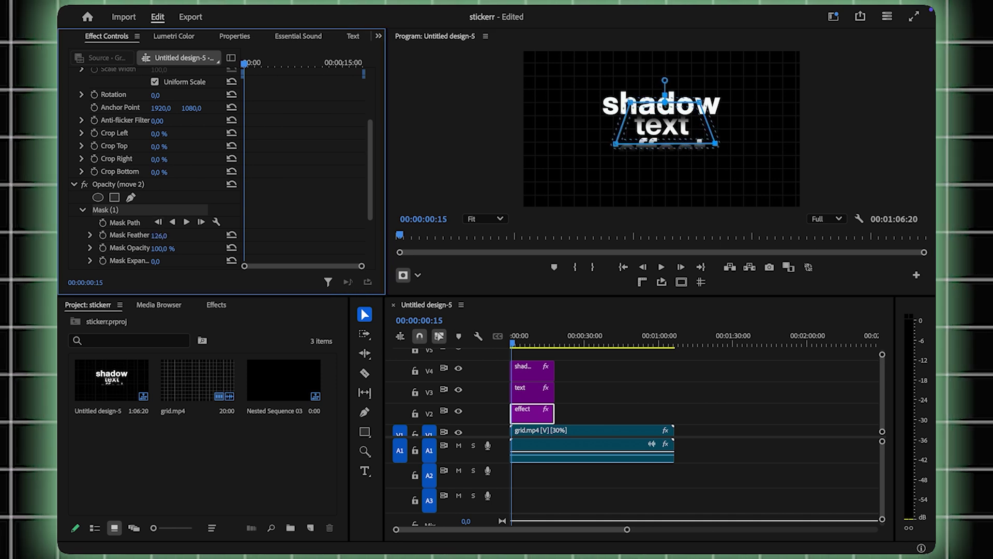
left_click(654, 122)
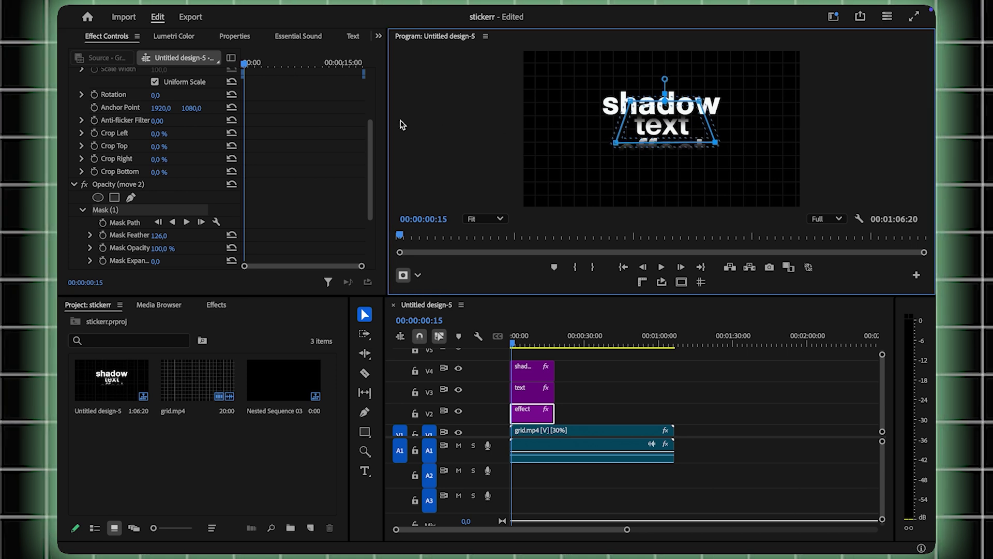
scroll(205, 244, "down", 3)
left_click(155, 200)
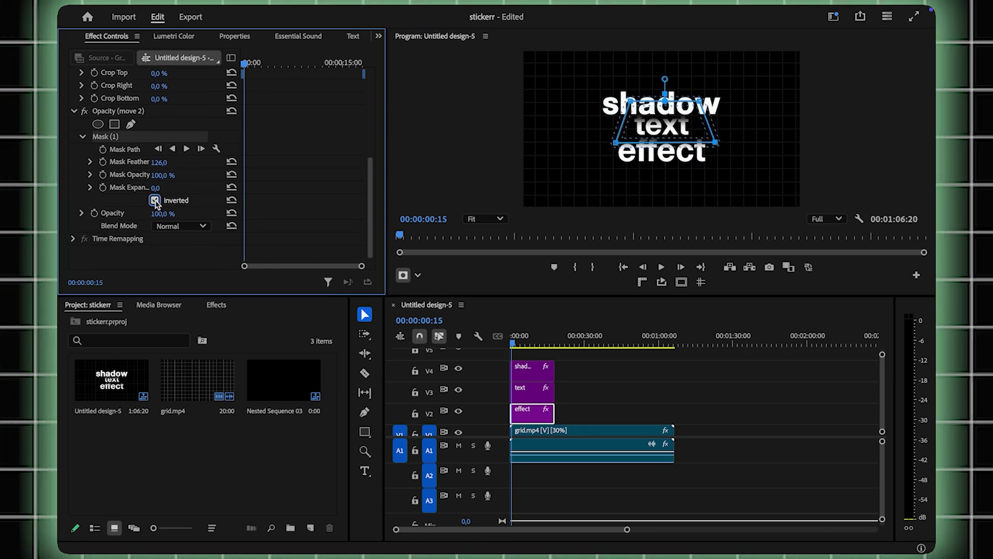
left_click(625, 136)
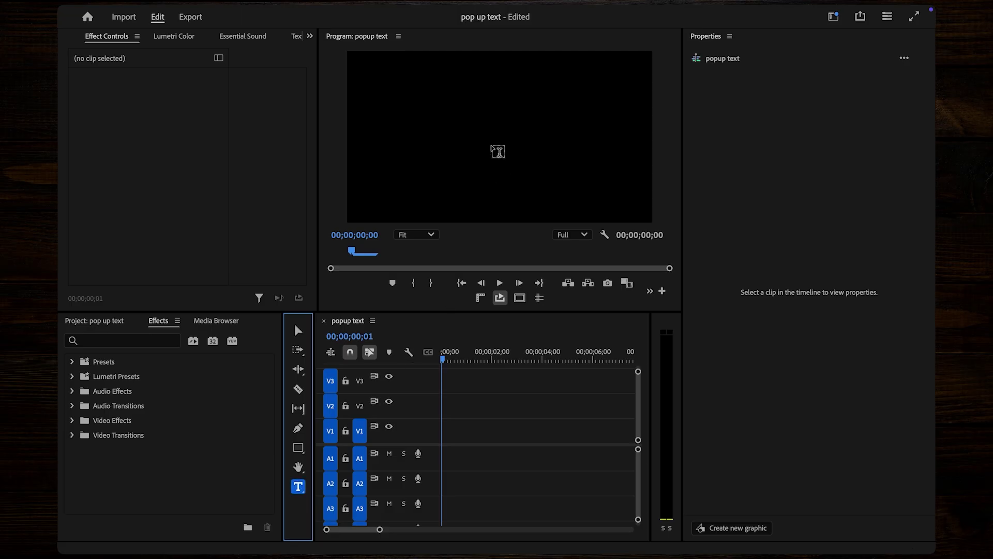
Create a 'pop up' text title centred horizontally and vertically in the frame
left_click(445, 150)
type("pop up")
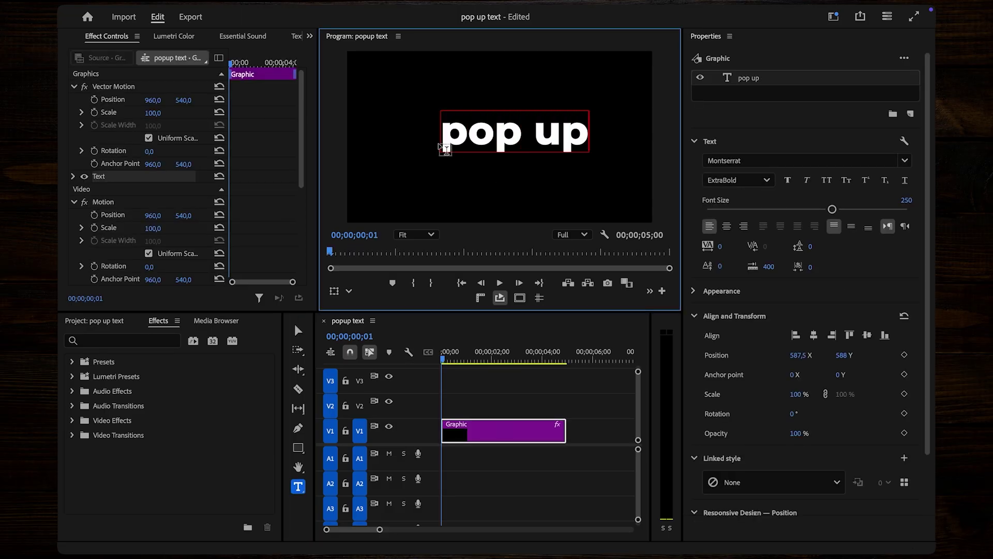
left_click(814, 336)
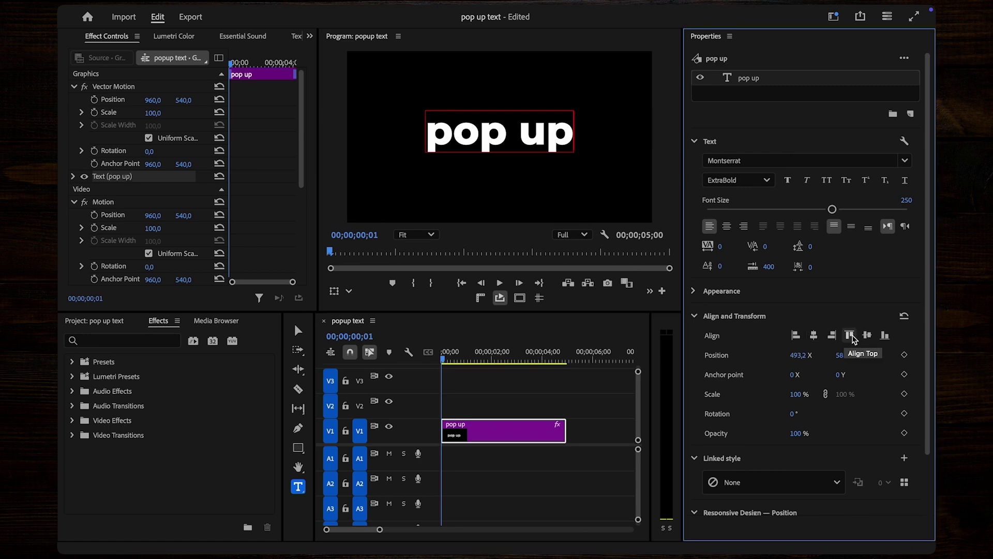
left_click(867, 336)
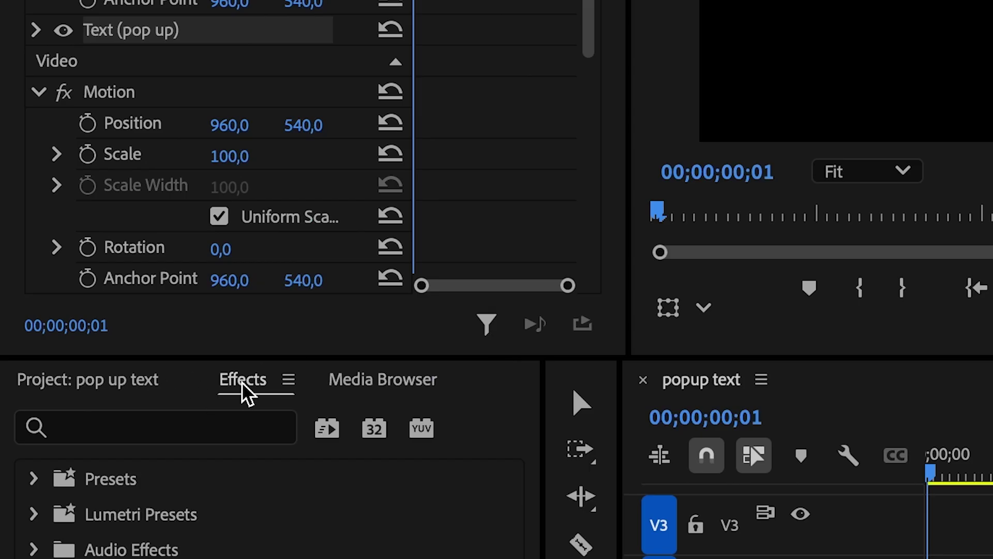
Apply the Transform effect to the pop up clip and return to the first frame
left_click(158, 322)
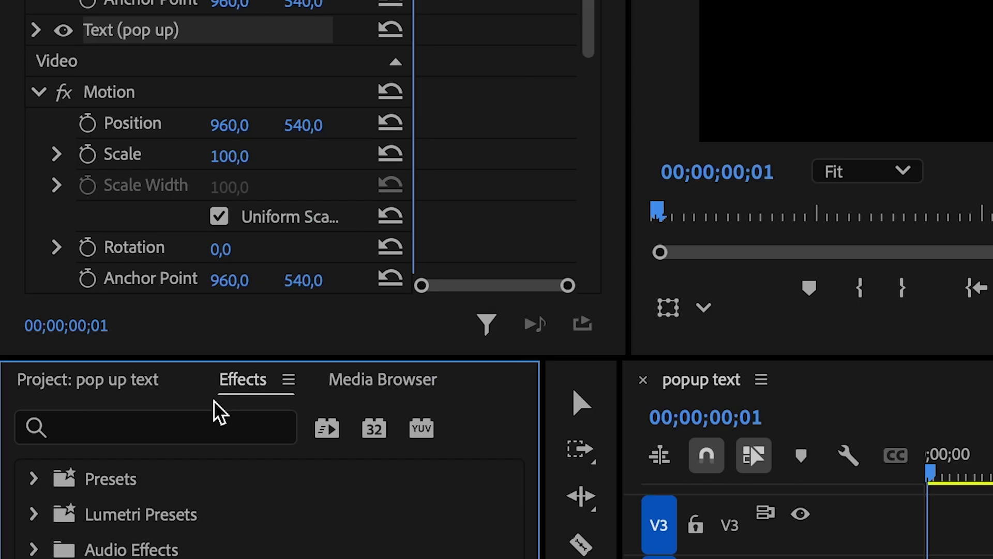
left_click(142, 338)
type("transfo")
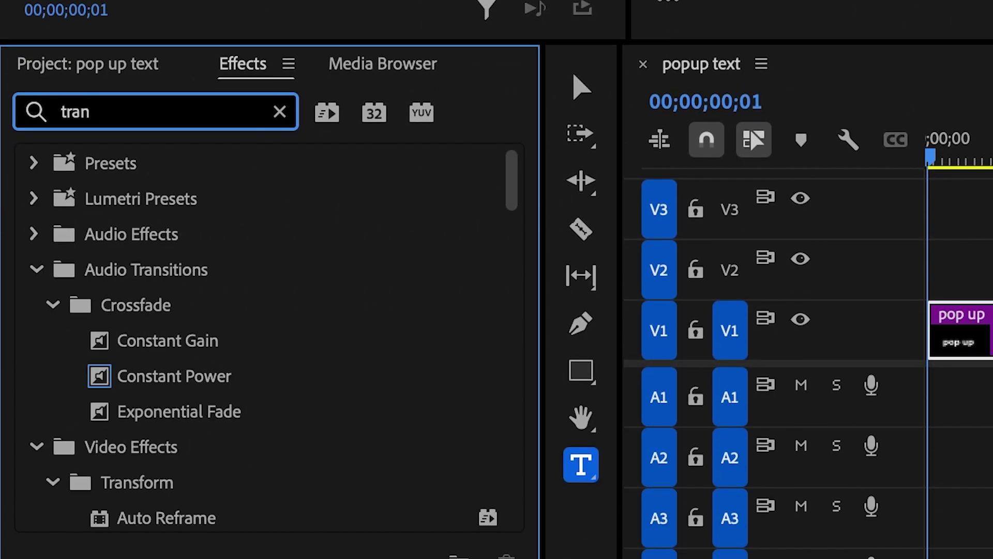
type("rm")
left_click_drag(153, 518, 962, 337)
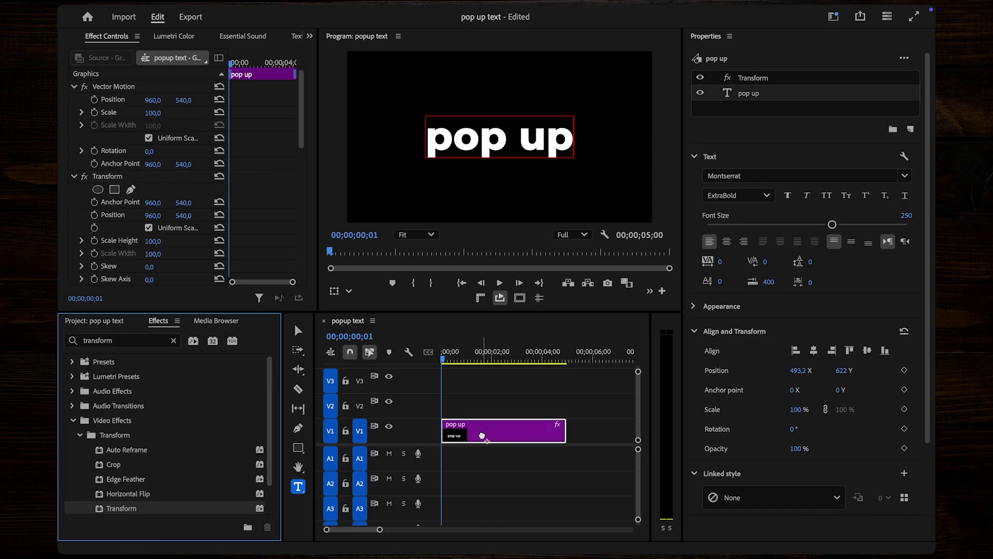
left_click(443, 358)
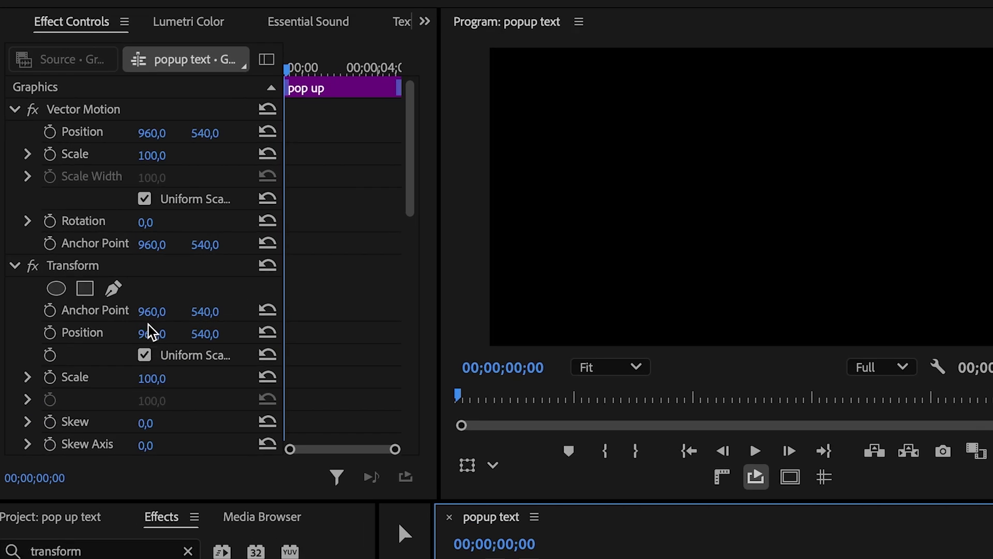
Turn off Uniform Scale and keyframe Scale Width at 1 on the first frame
scroll(152, 212, "down", 3)
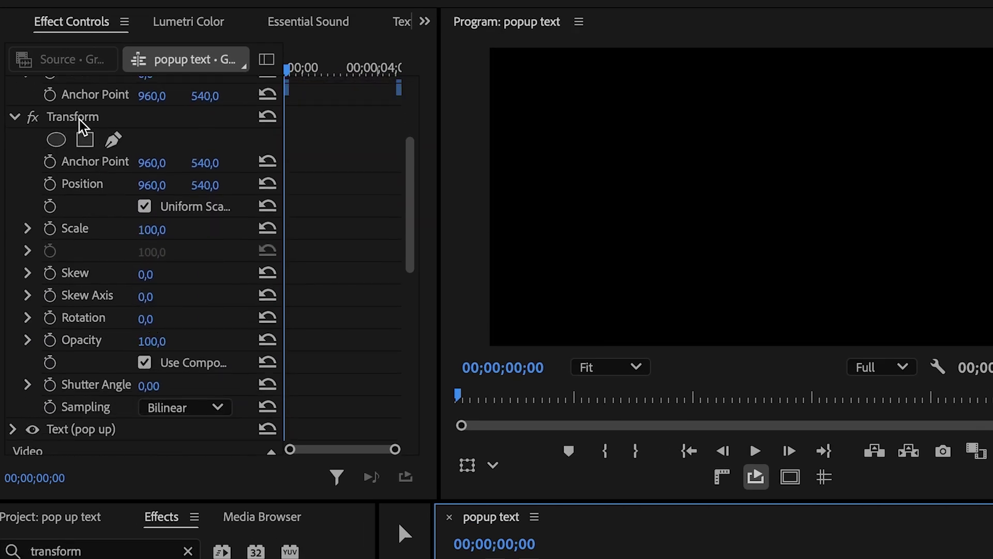
left_click(145, 207)
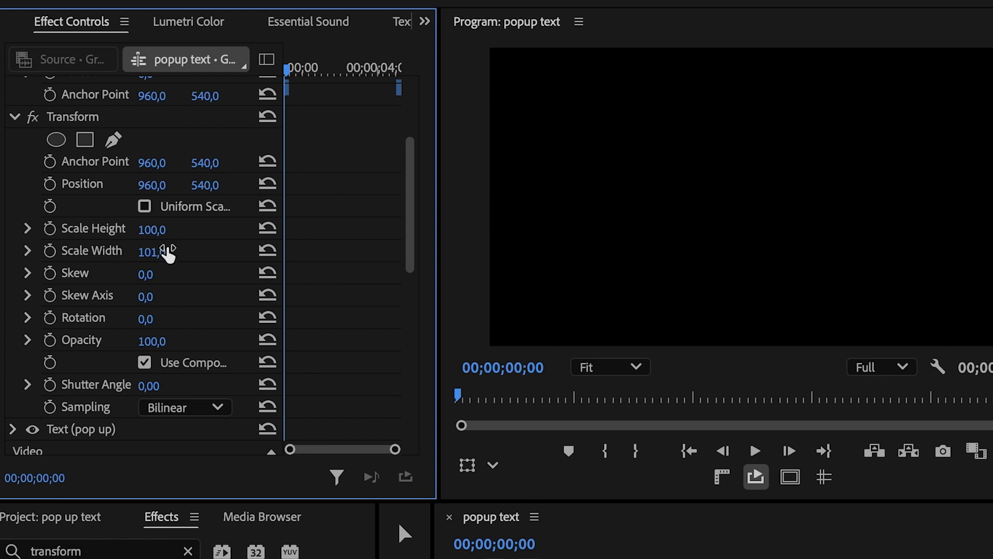
left_click(155, 252)
type("1")
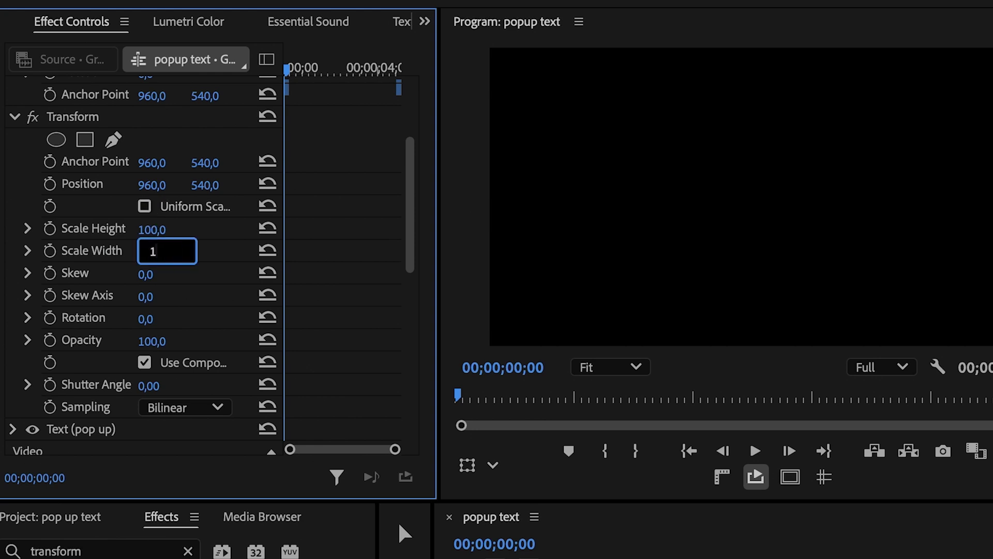
left_click(50, 251)
Keyframe Scale Width to 125 at frame 3 and 100 at frame 6
key("Right")
key("Right")
key("Right")
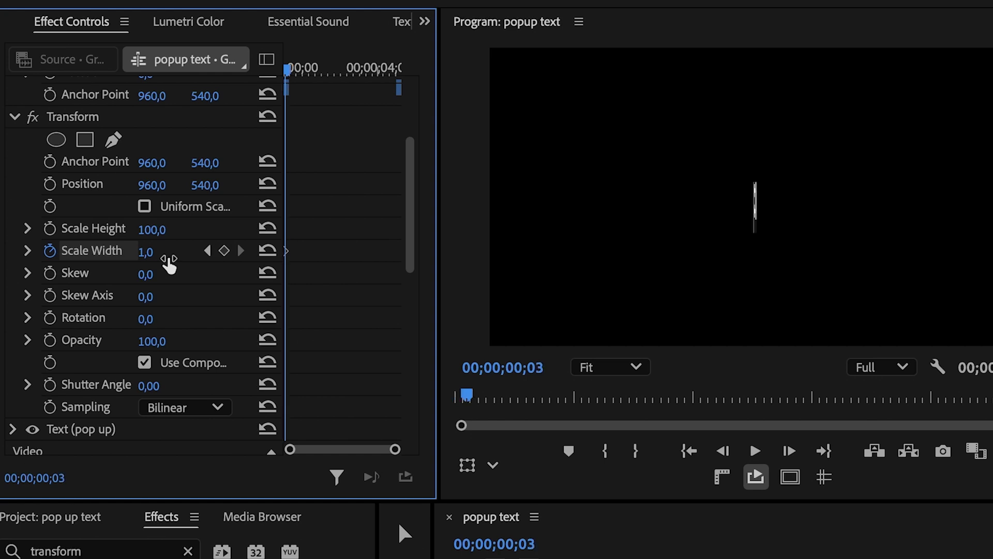
left_click(166, 249)
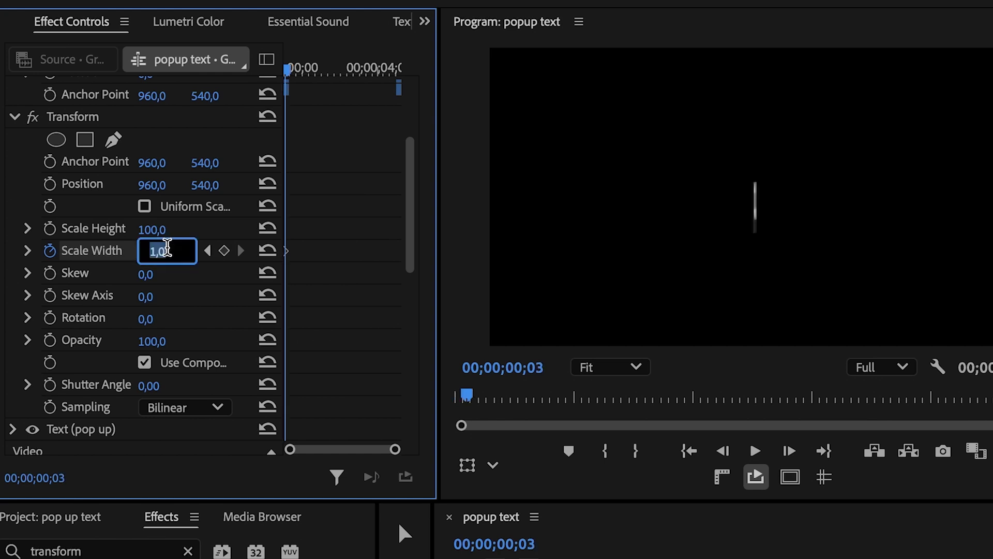
type("125")
key("Return")
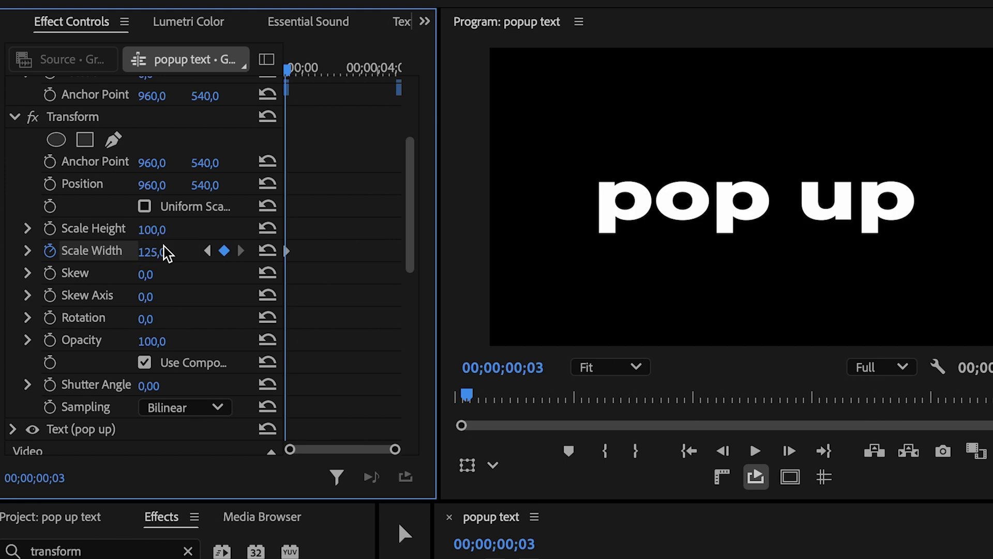
key("Right")
key("Right")
key("Right")
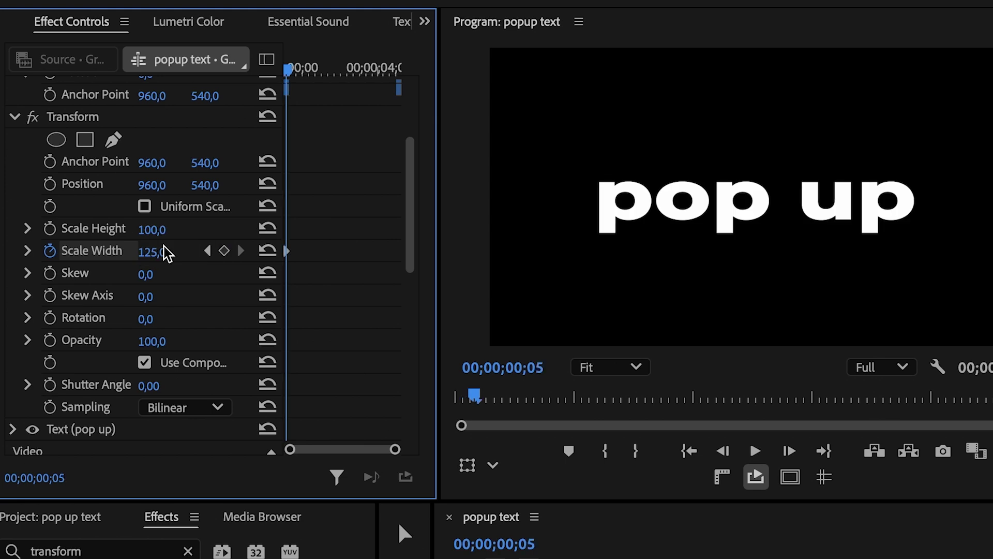
left_click(166, 251)
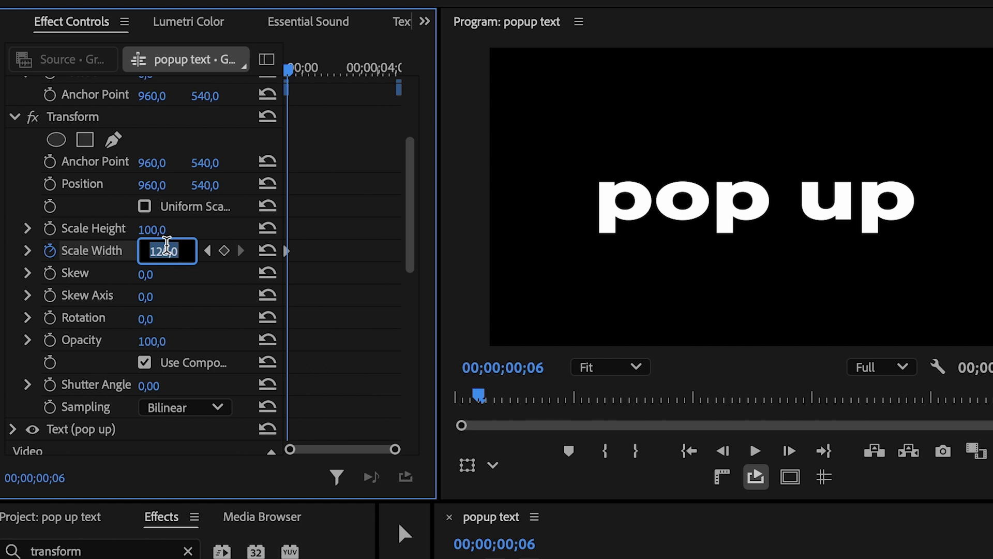
type("100")
key("Return")
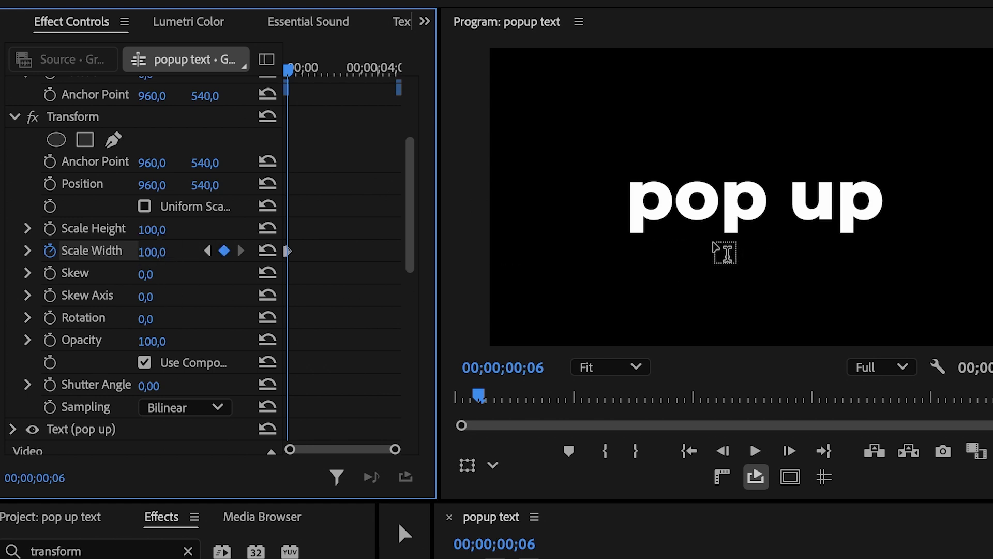
Give Transform its own 360 shutter angle instead of the composition's, then preview the pop-up
left_click(155, 363)
left_click(150, 385)
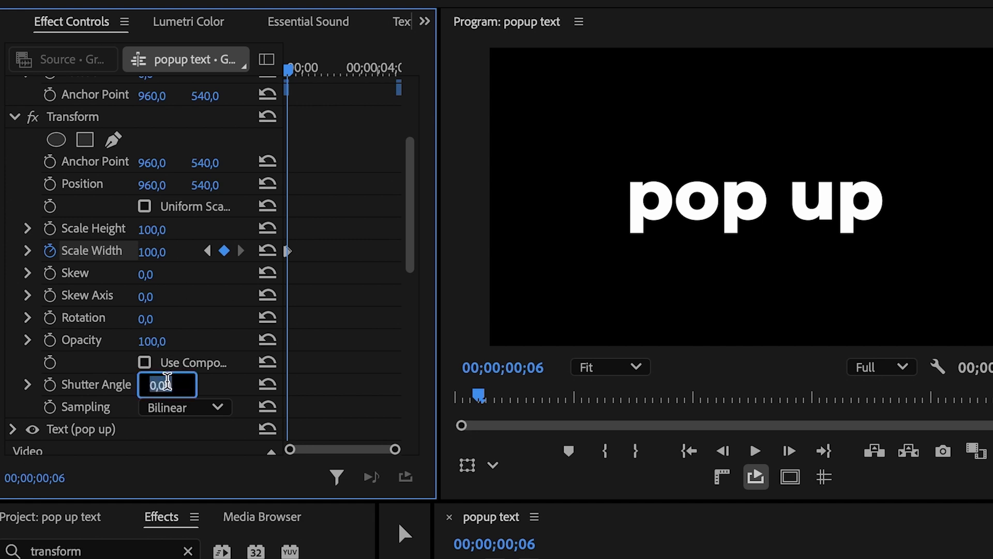
type("3")
key("Return")
key("space")
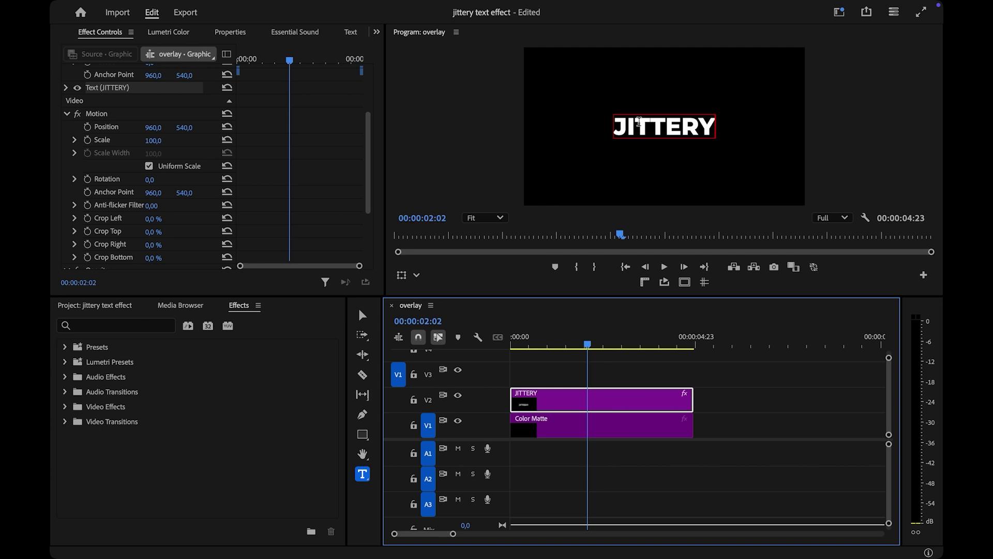
Search 'TUR' and apply Turbulent Displace to the JITTERY clip on V2
key("b")
left_click(154, 330)
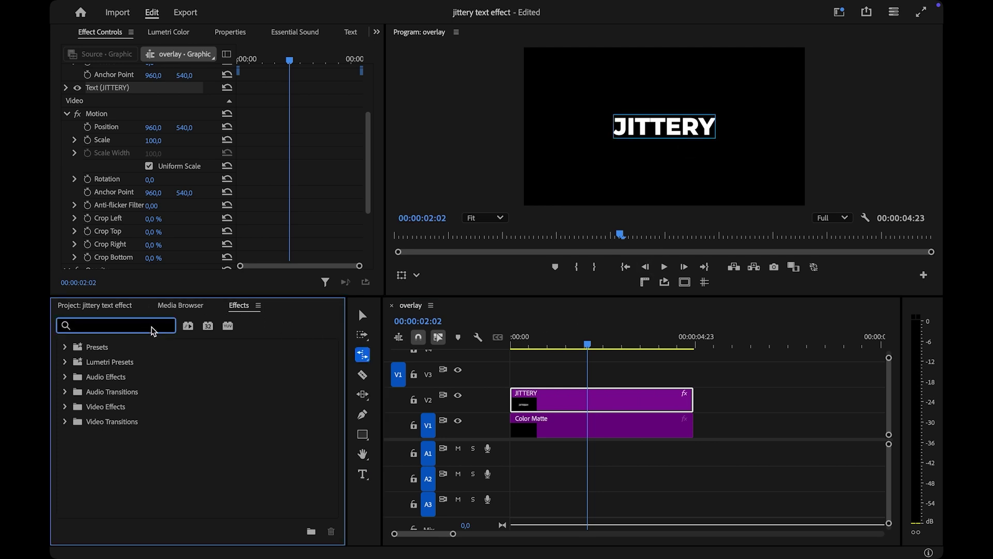
type("TUR")
left_click(166, 450)
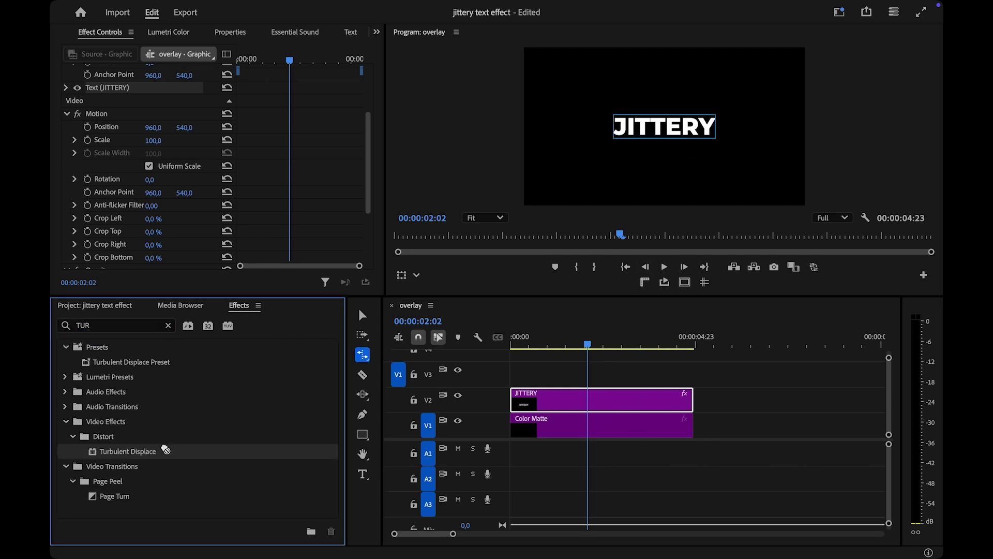
left_click_drag(166, 450, 533, 400)
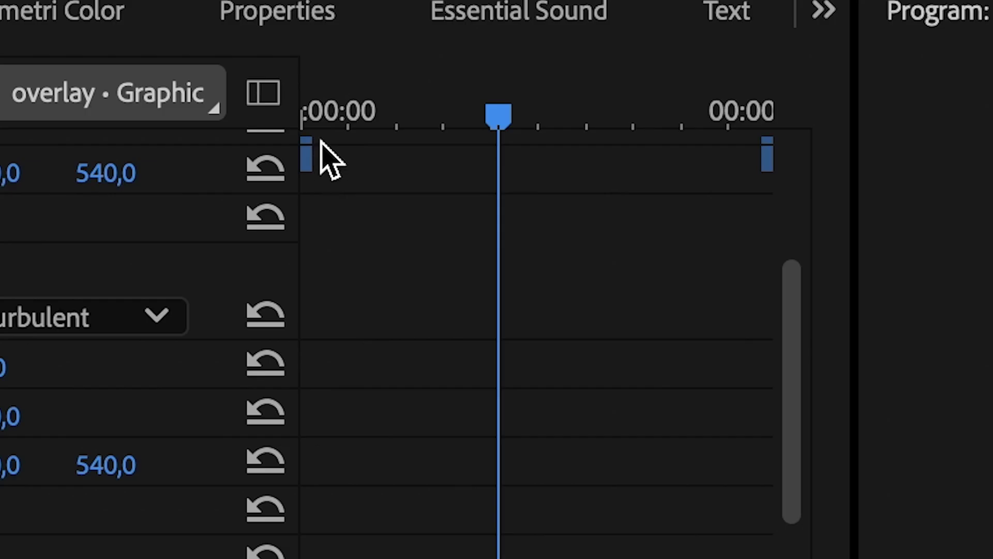
left_click(240, 57)
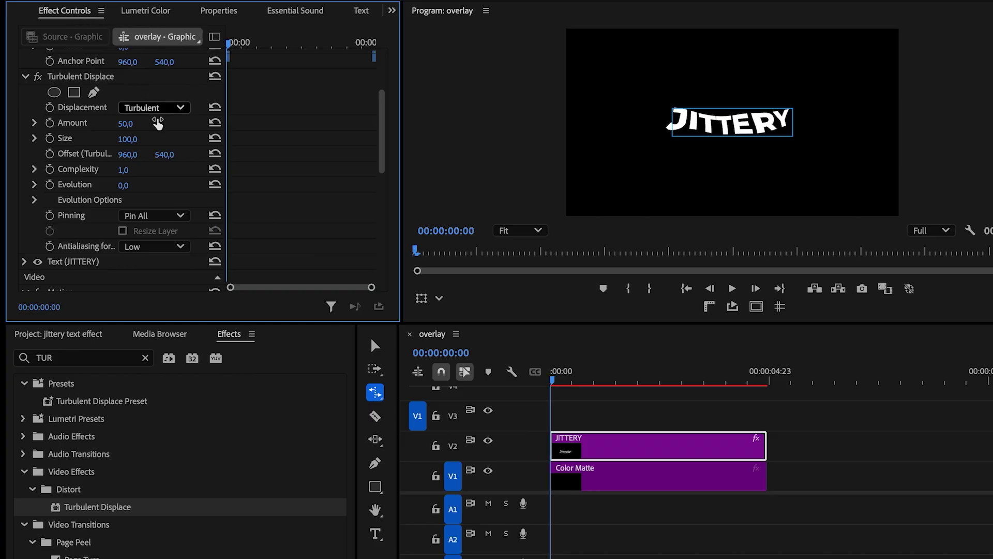
Keyframe Evolution at 0 on the first frame and 16x29,0° on the clip's last frame
left_click(50, 185)
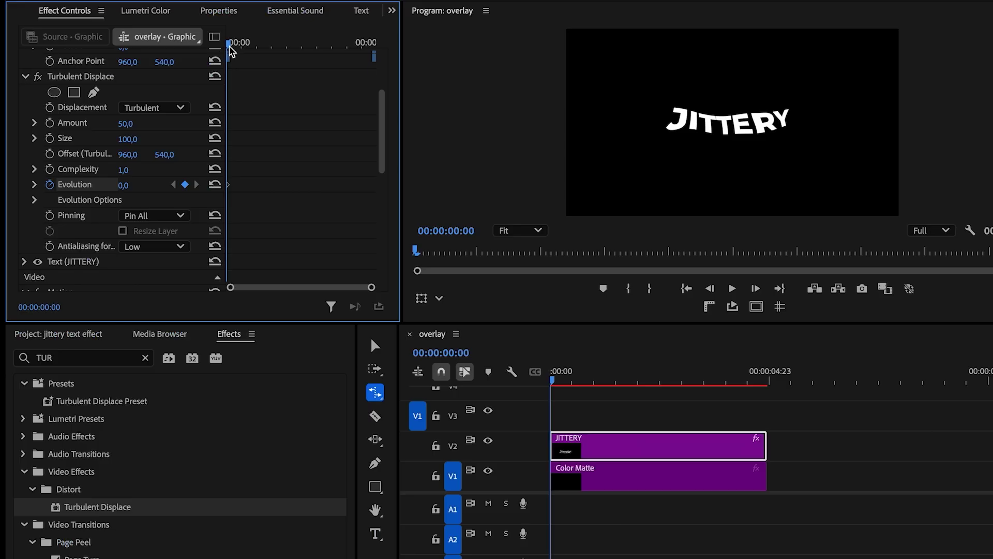
left_click_drag(423, 32, 736, 45)
key("Left")
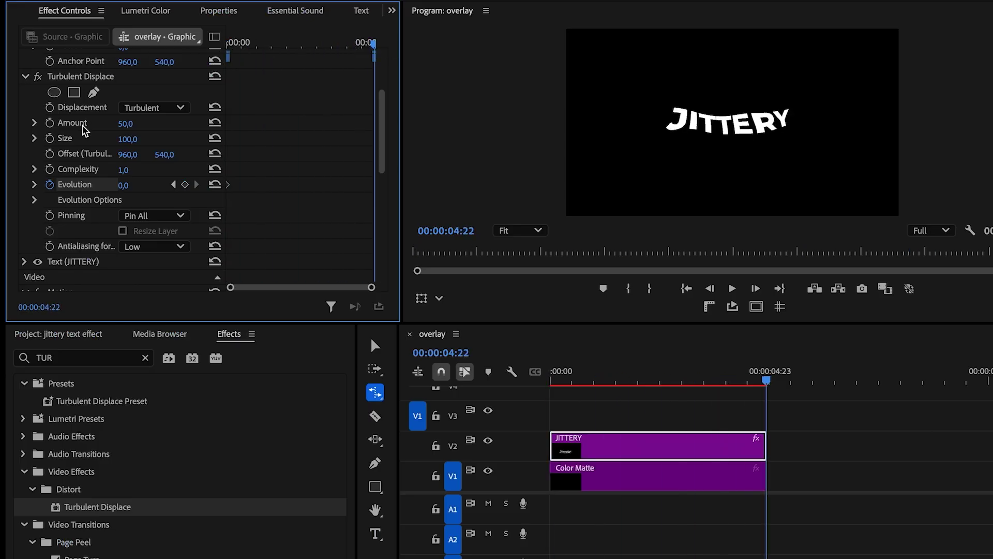
left_click(134, 182)
type("16x29")
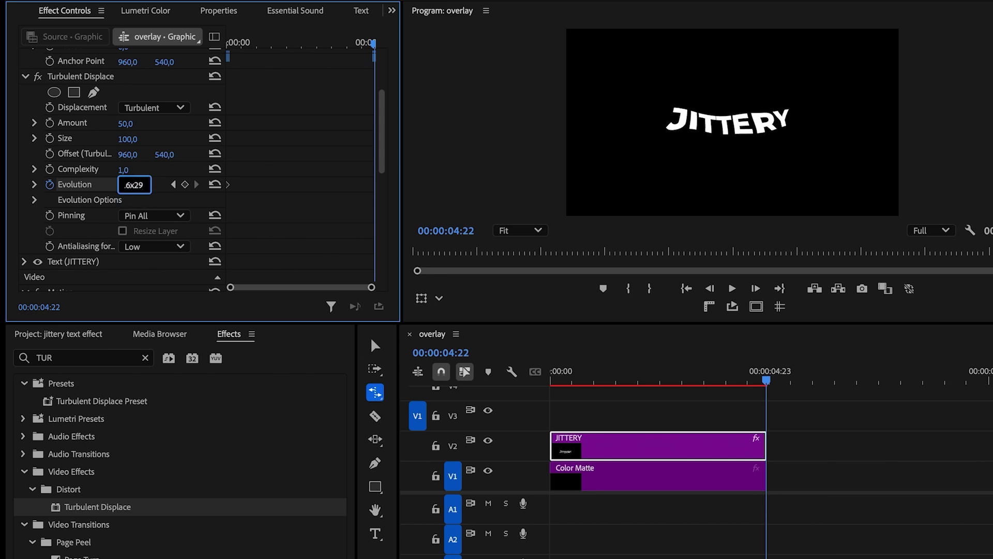
key("Return")
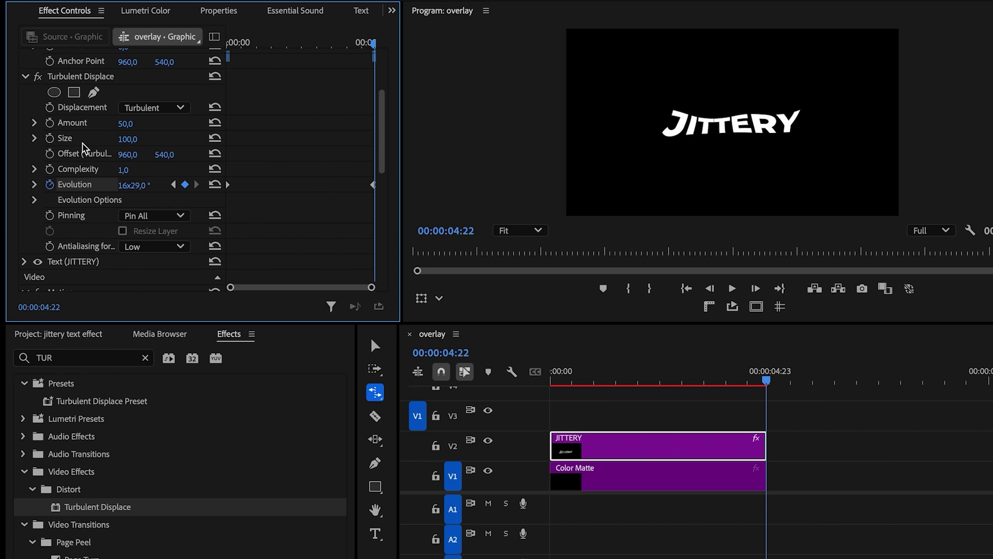
Lower Turbulent Displace Amount to 10 and set Size to 10
left_click(136, 122)
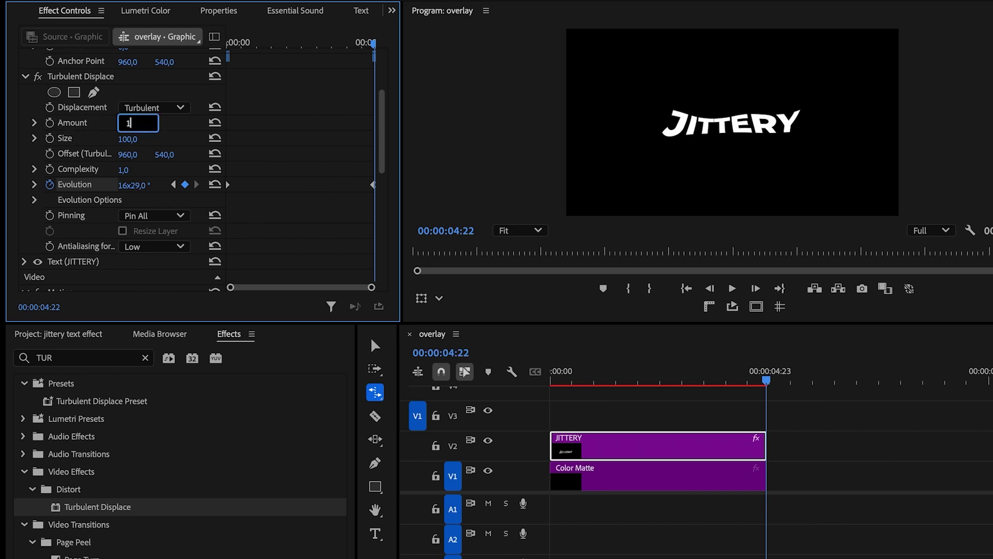
type("10")
key("Tab")
type("1")
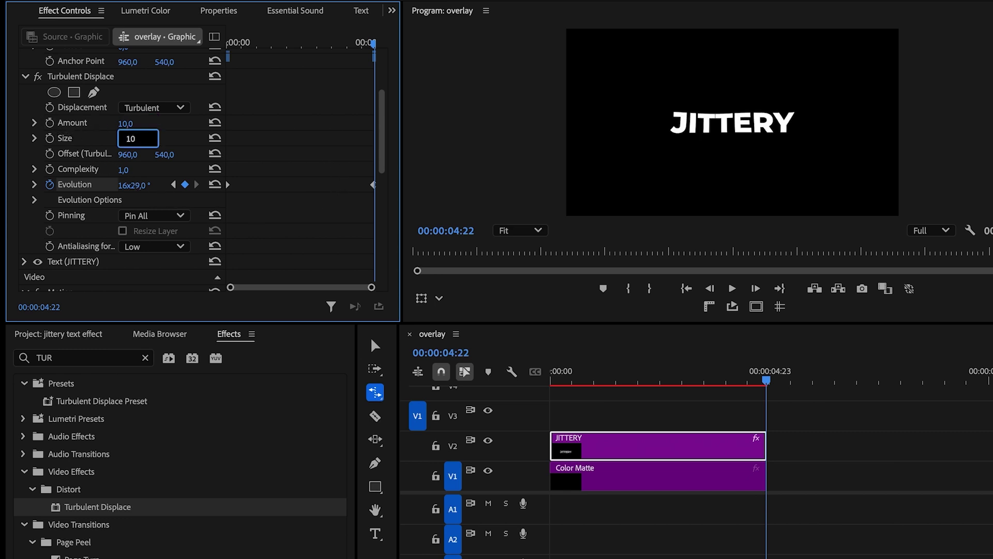